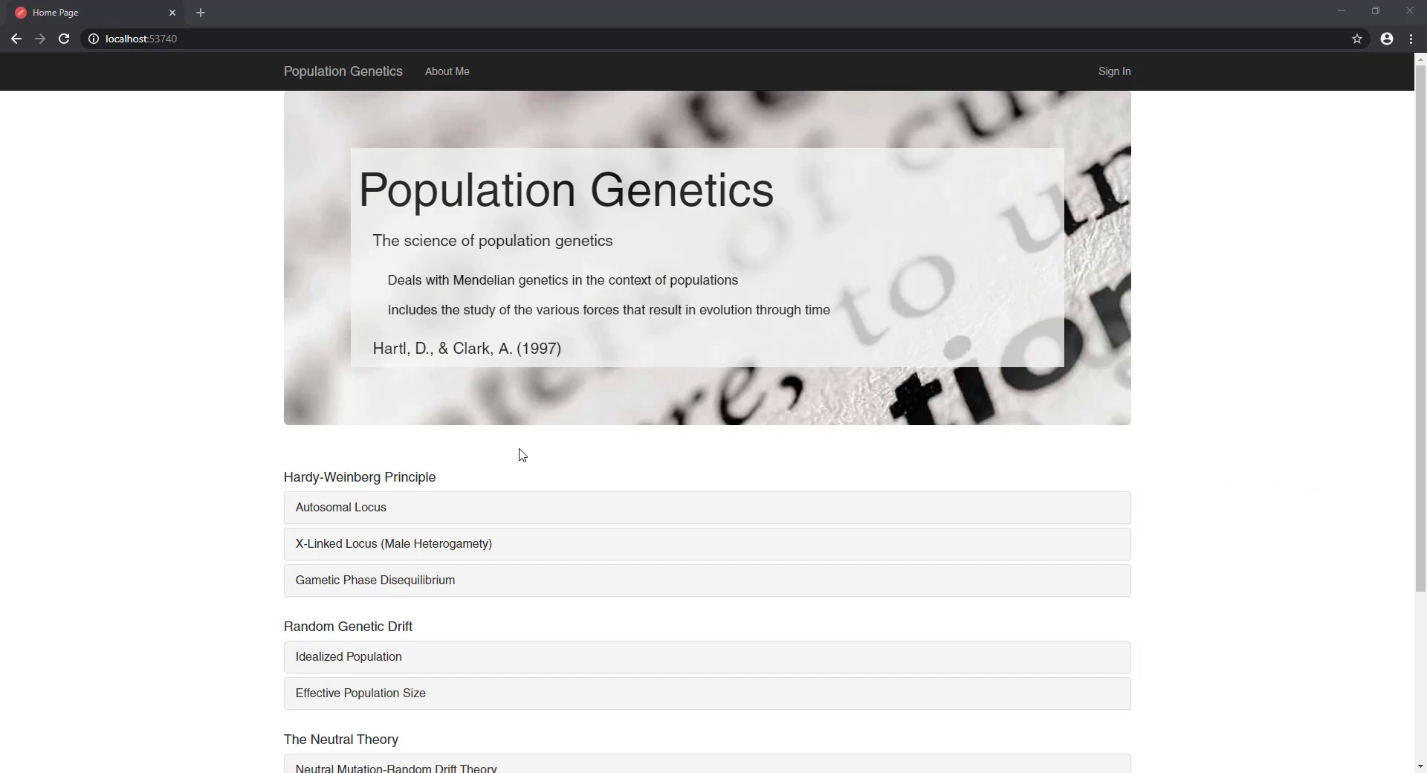
# Step: Open the X-Linked Locus (Male Heterogamety) simulation and run it with 15 generations and a population size of 50000
pyautogui.click(467, 545)
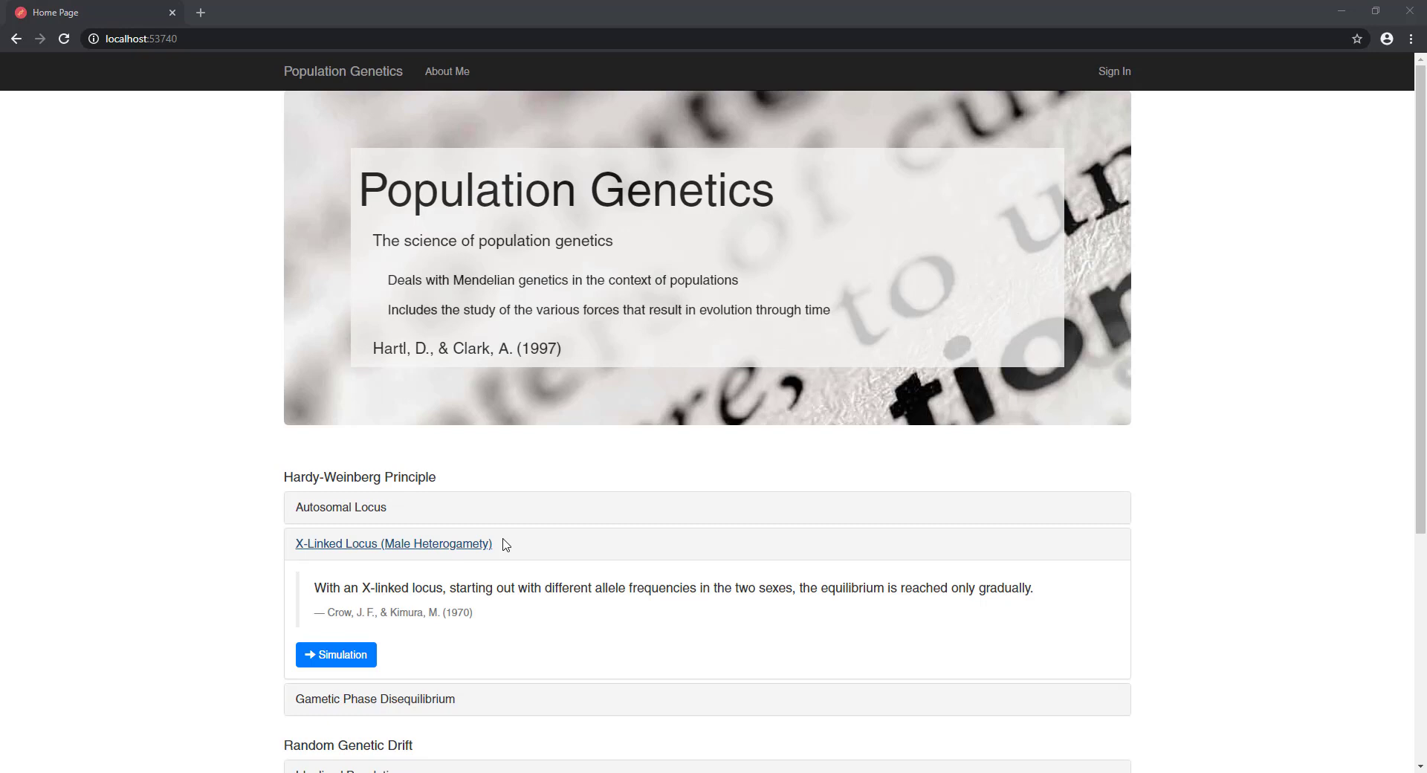
pyautogui.click(366, 655)
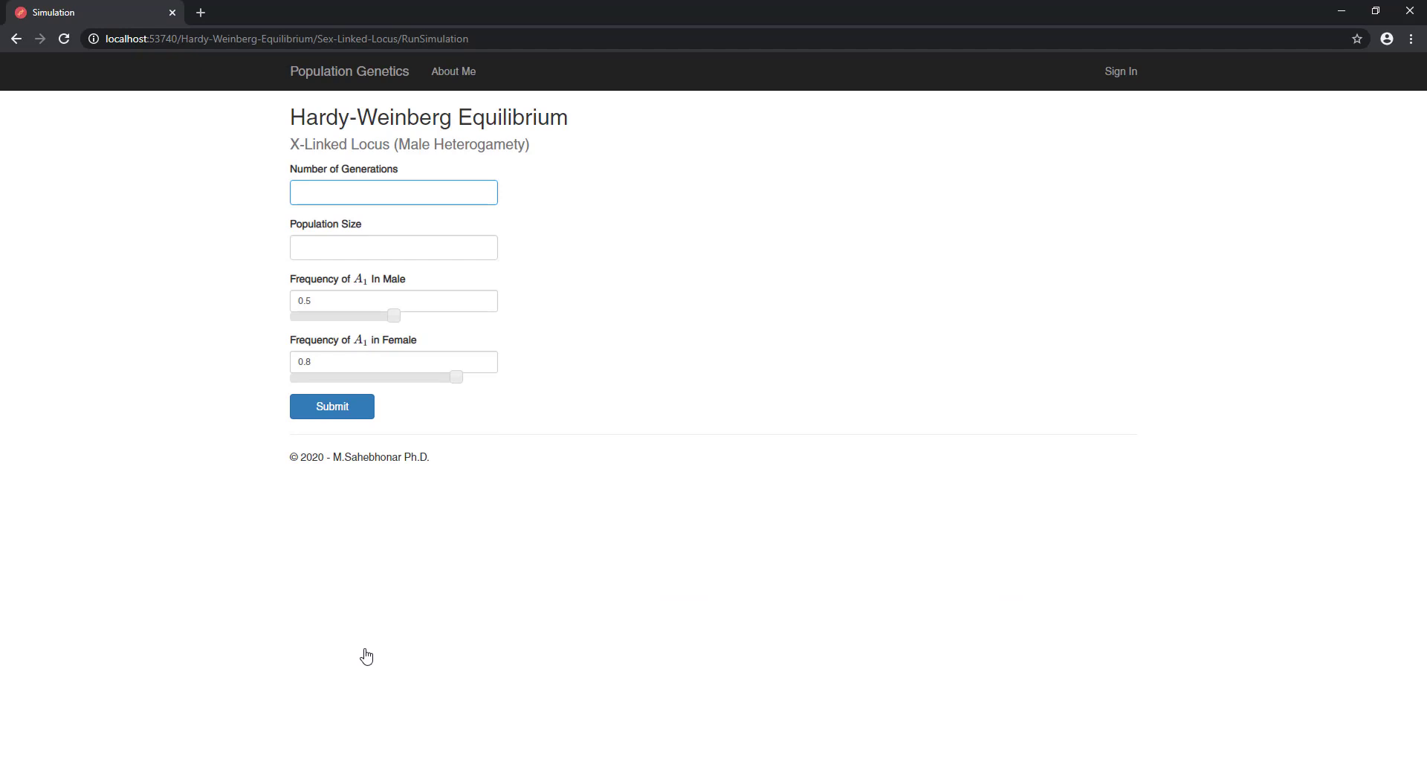
pyautogui.write('15')
pyautogui.press('Tab')
pyautogui.write('50000')
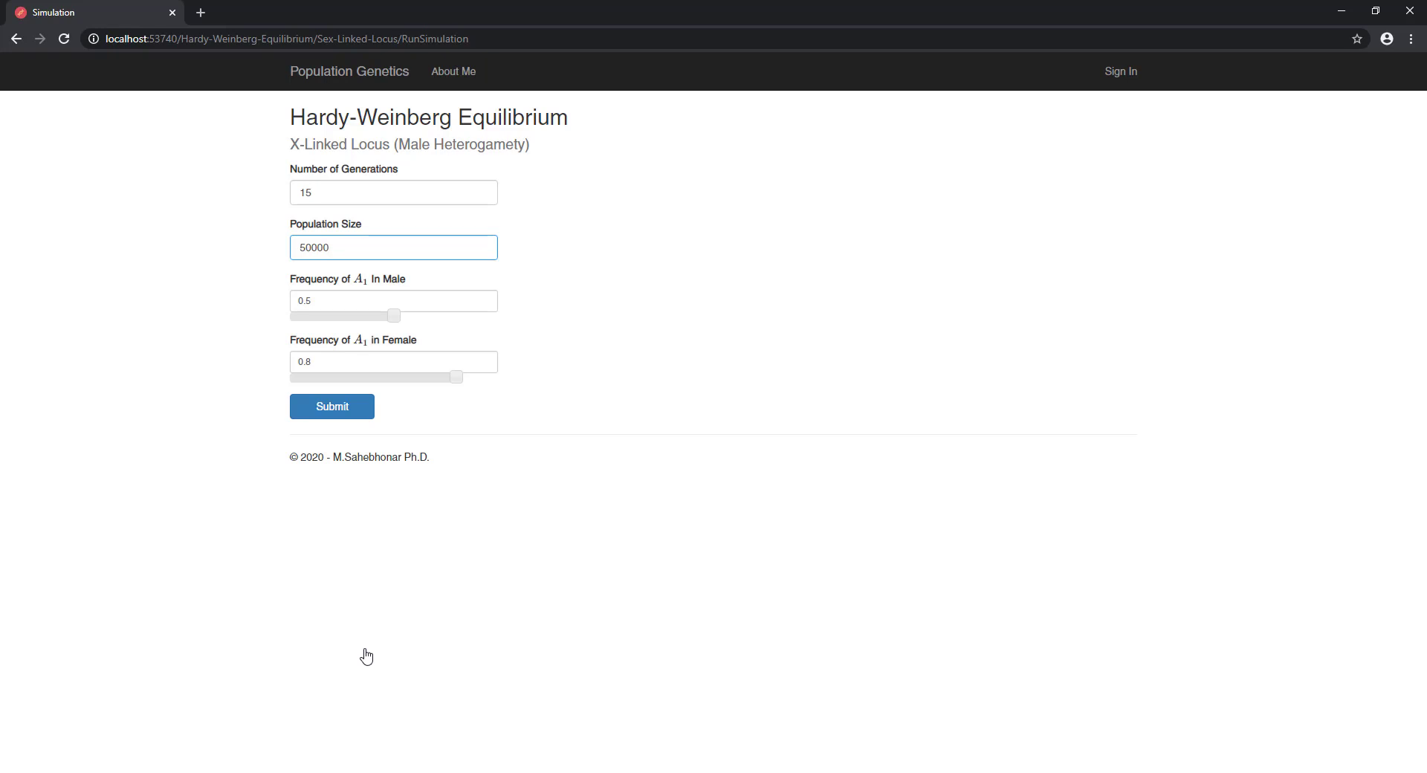
pyautogui.click(328, 423)
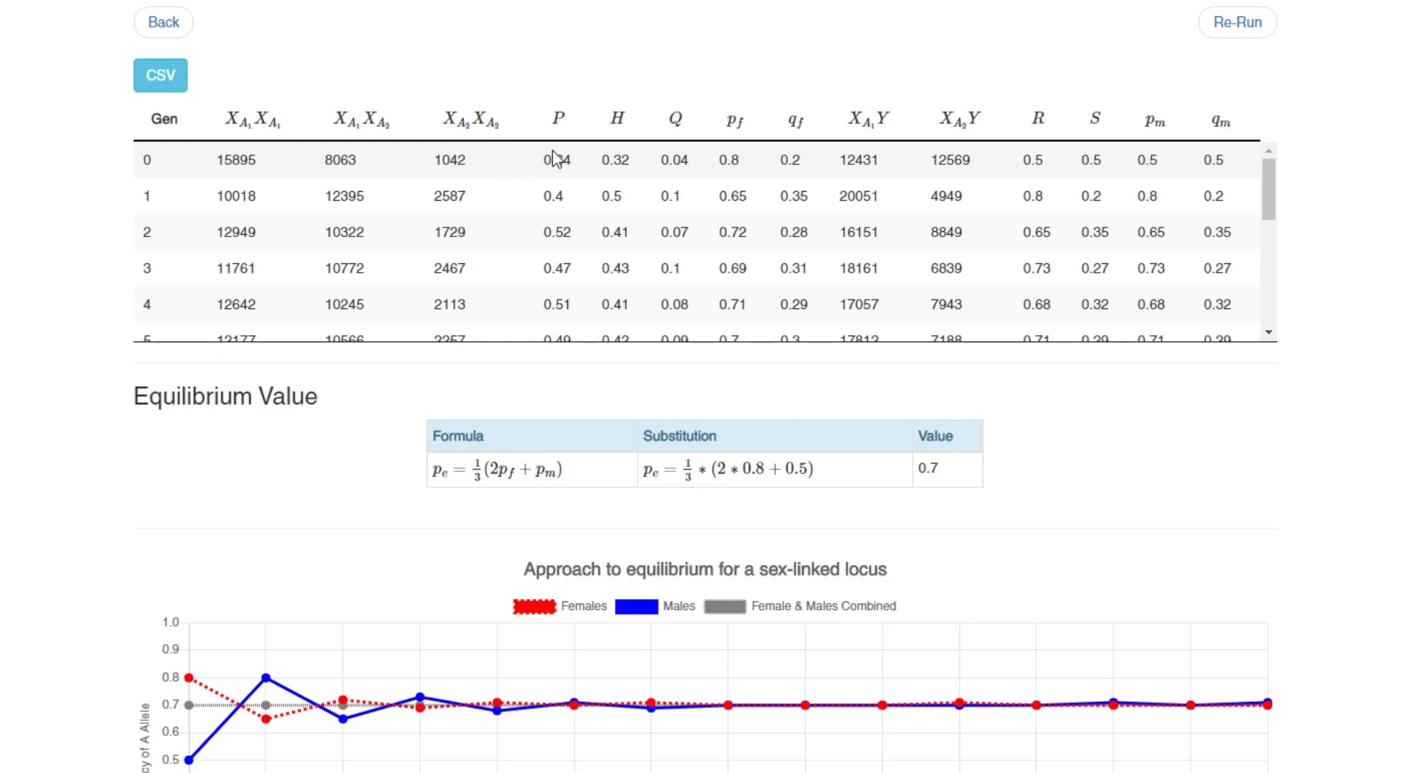
# Step: Examine the formulas behind the female and male columns P, H, Q, p_f, R, S, p_m and q_m of the results table
pyautogui.moveTo(565, 128)
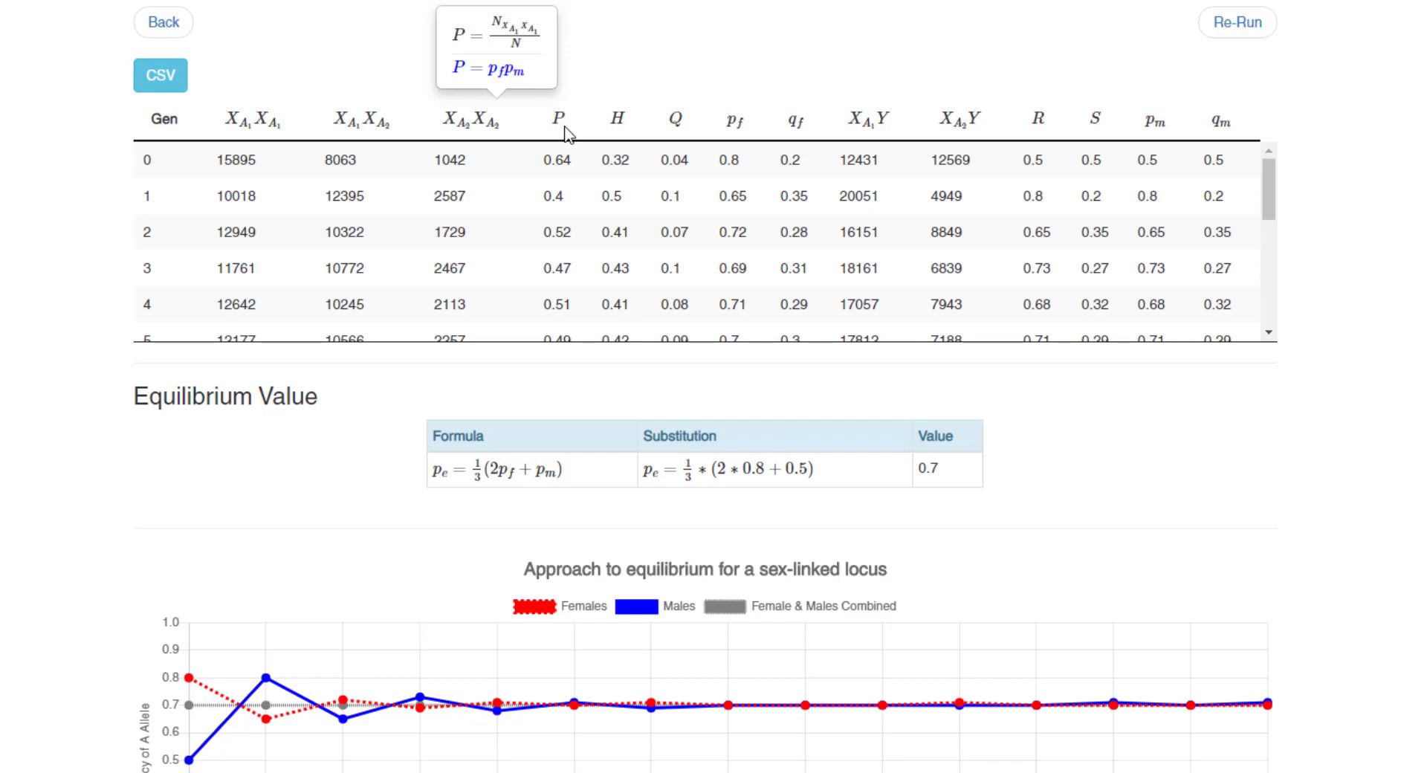
pyautogui.moveTo(629, 134)
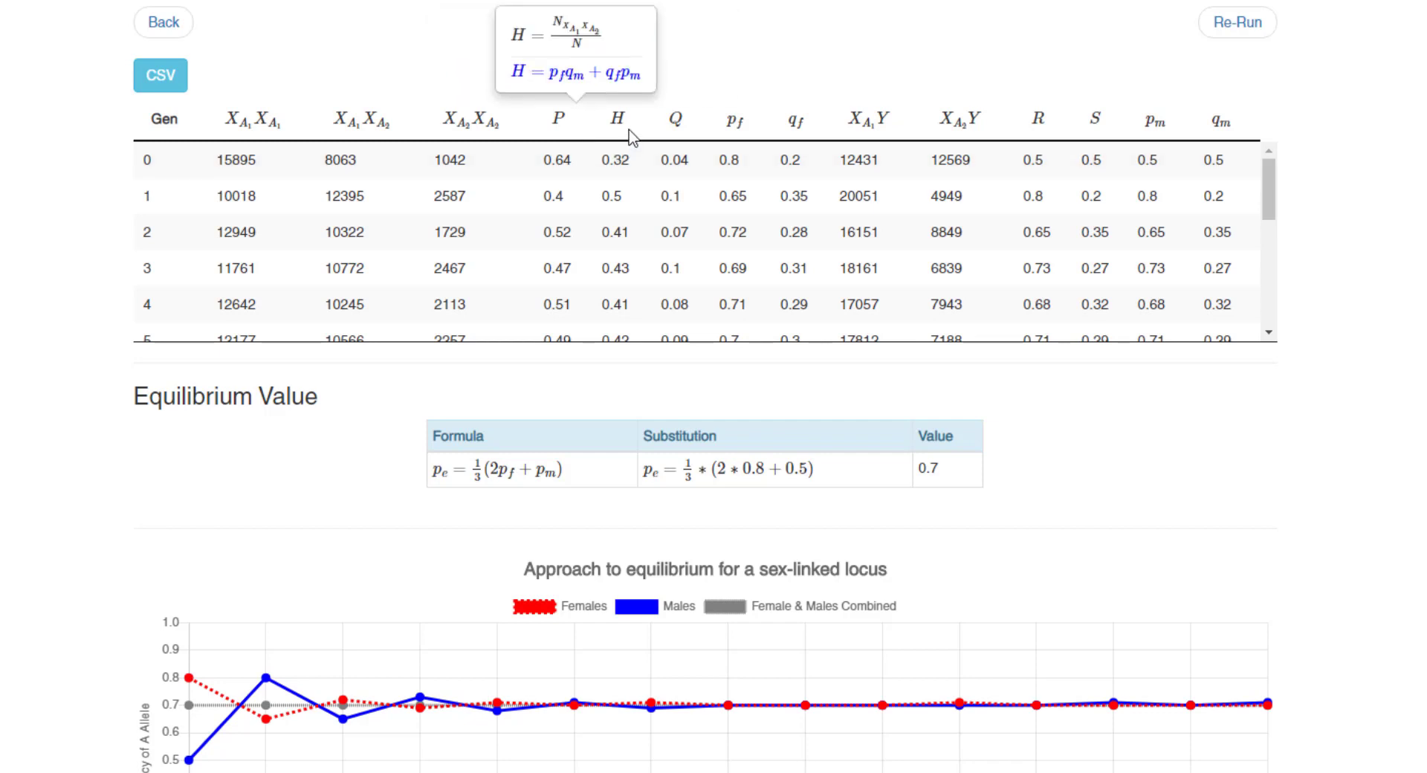
pyautogui.moveTo(686, 138)
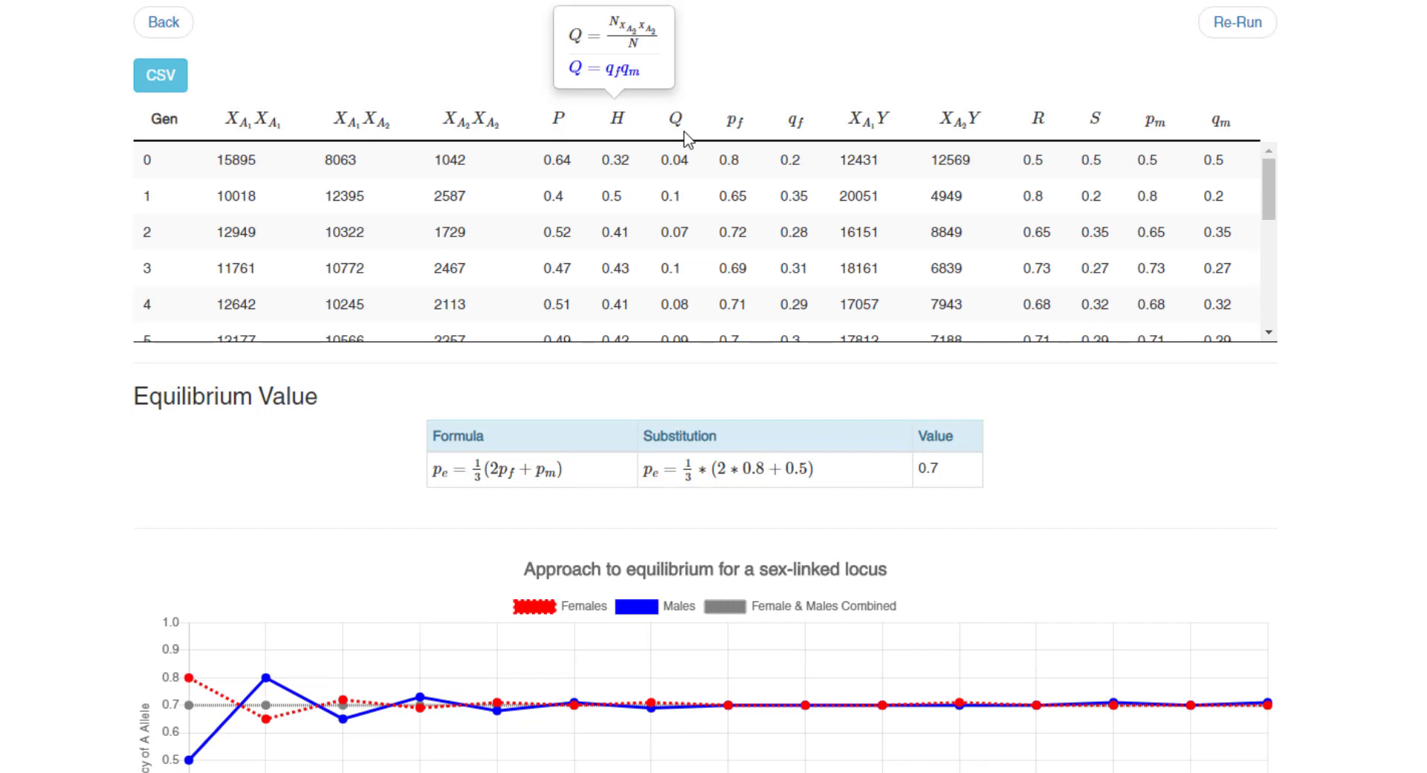
pyautogui.moveTo(738, 138)
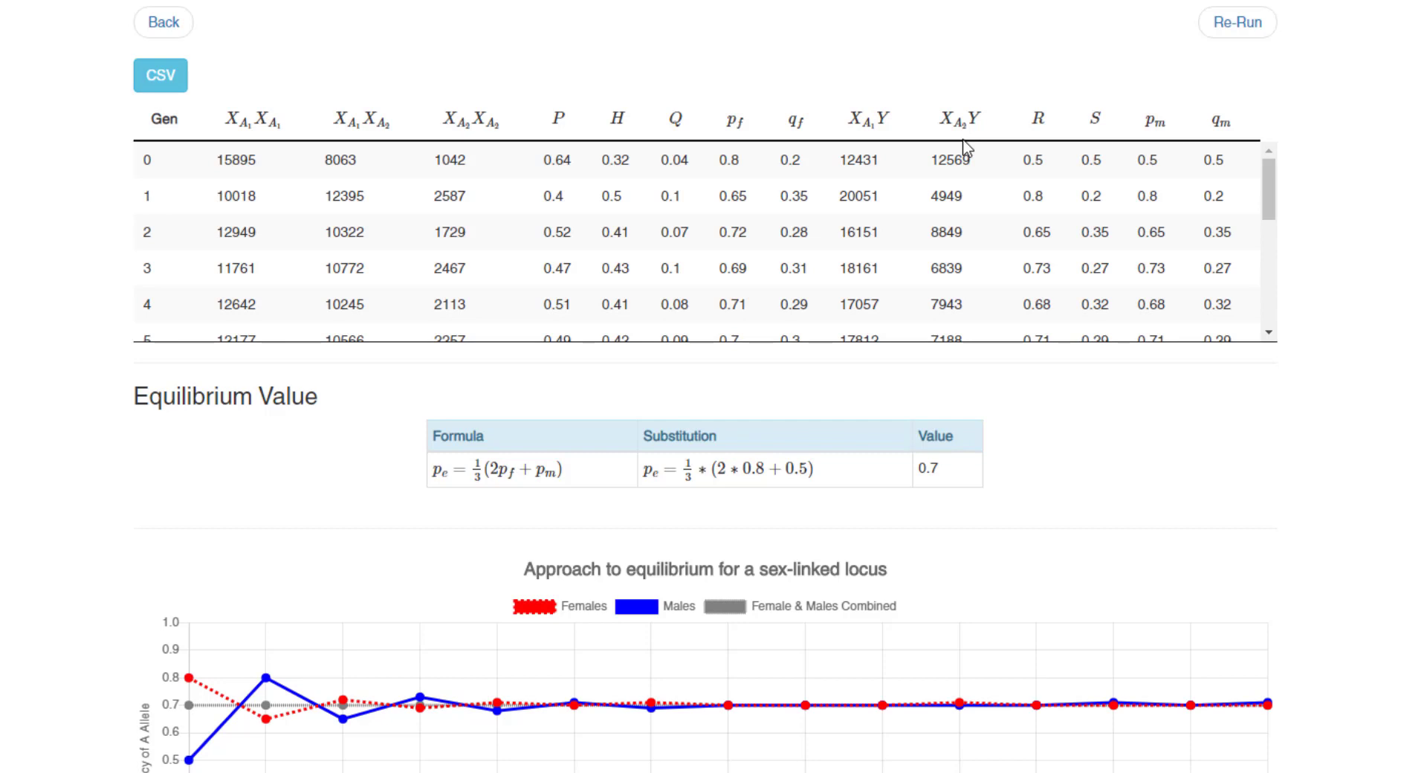
pyautogui.moveTo(1039, 143)
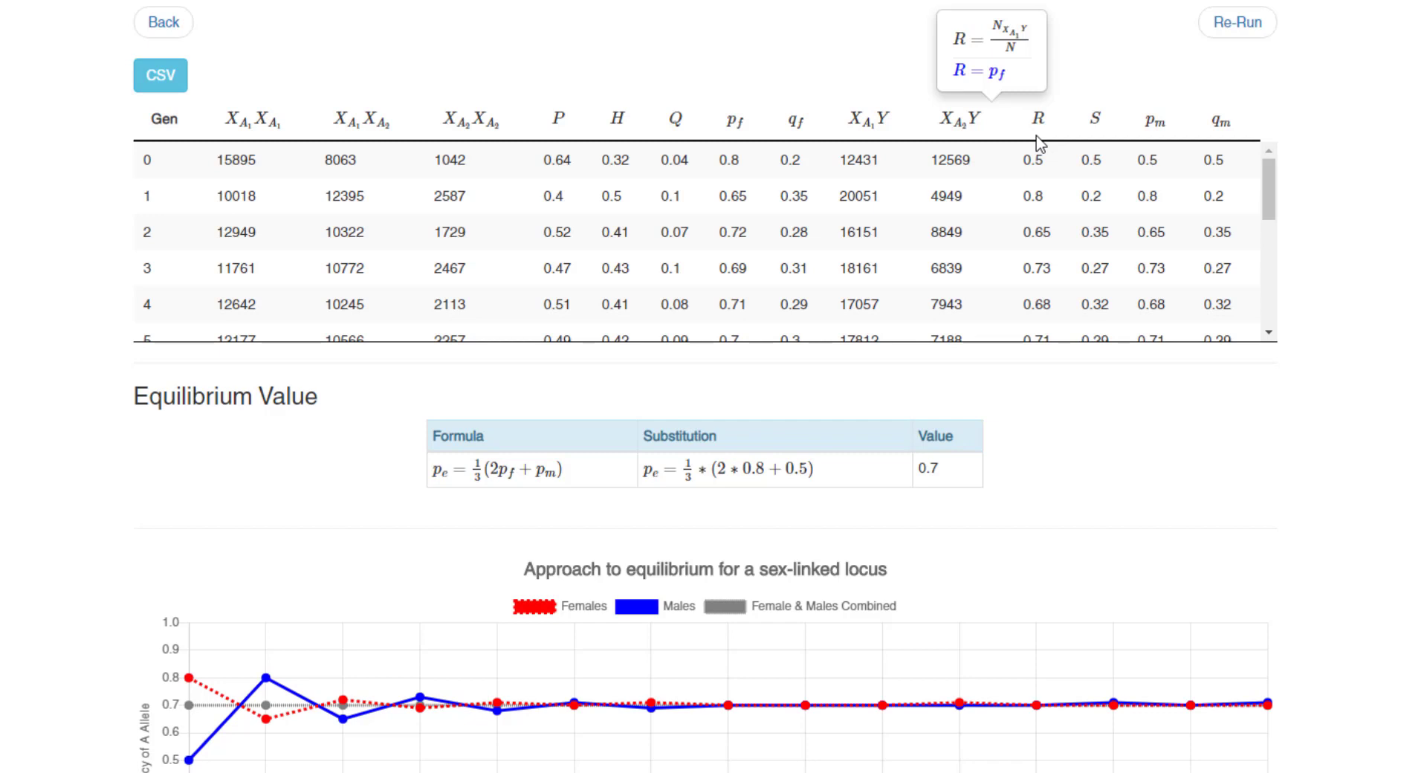
pyautogui.moveTo(1095, 142)
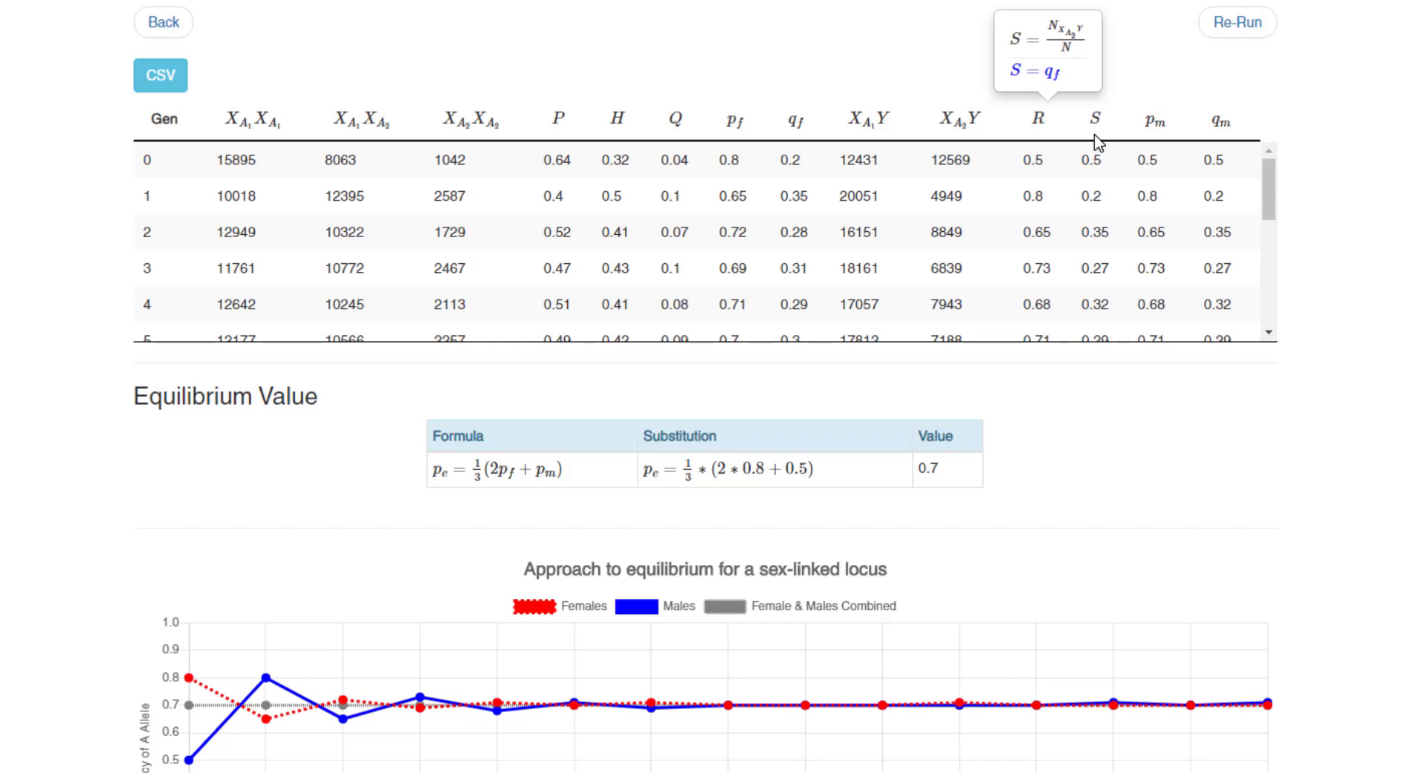
pyautogui.moveTo(1157, 141)
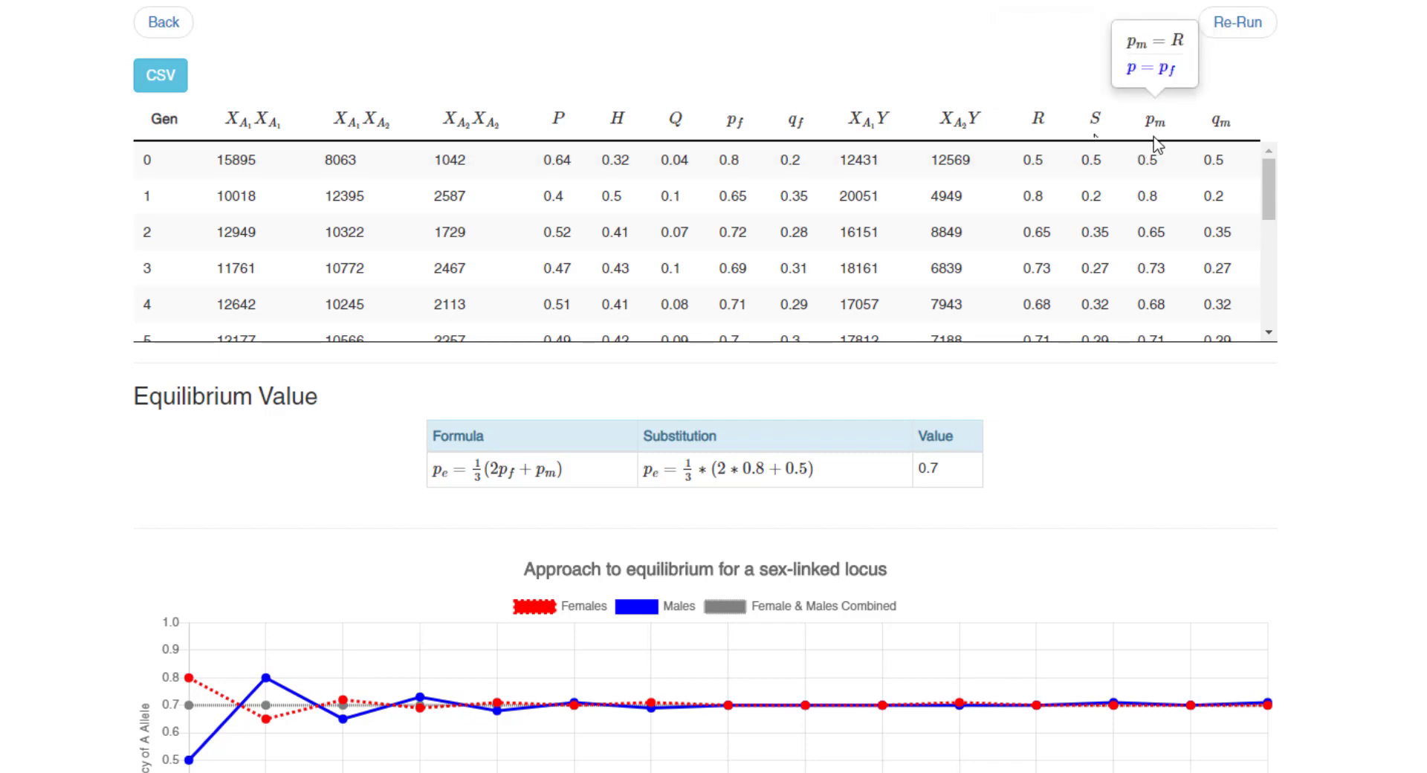
pyautogui.moveTo(1219, 143)
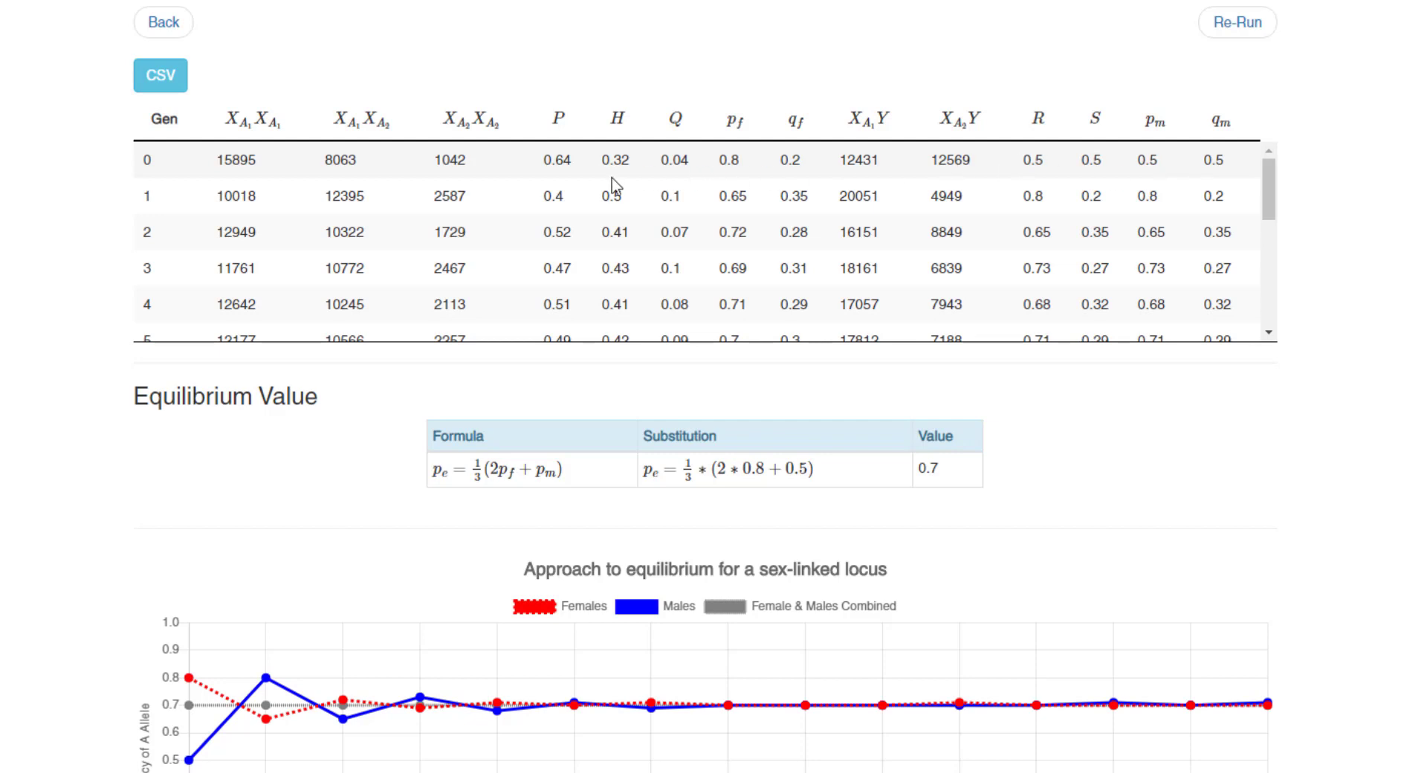
# Step: Check the generation 1 values of p_f and R and the generation 2 value of P in the results table
pyautogui.moveTo(577, 130)
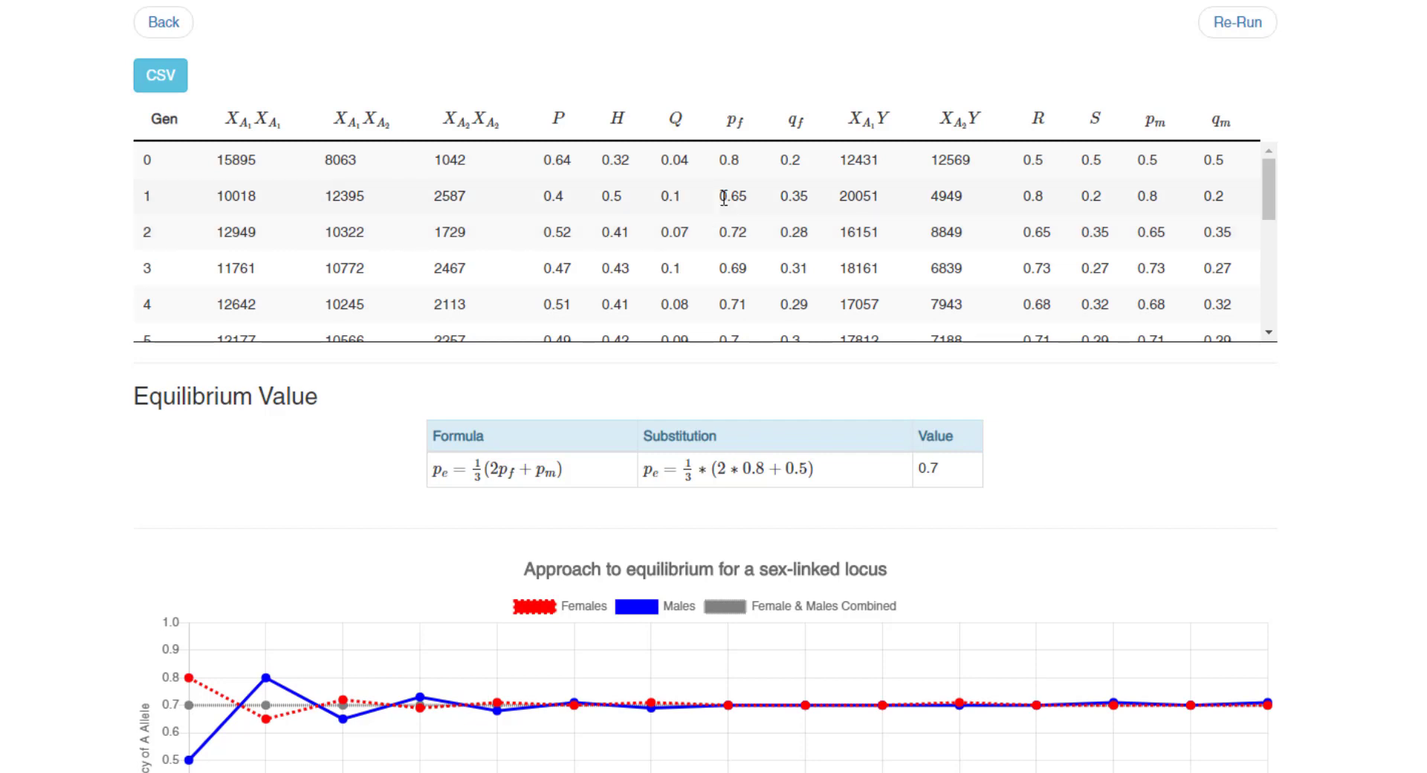
pyautogui.moveTo(719, 198); pyautogui.dragTo(753, 206)
pyautogui.moveTo(1023, 198); pyautogui.dragTo(1048, 210)
pyautogui.moveTo(573, 234); pyautogui.dragTo(544, 241)
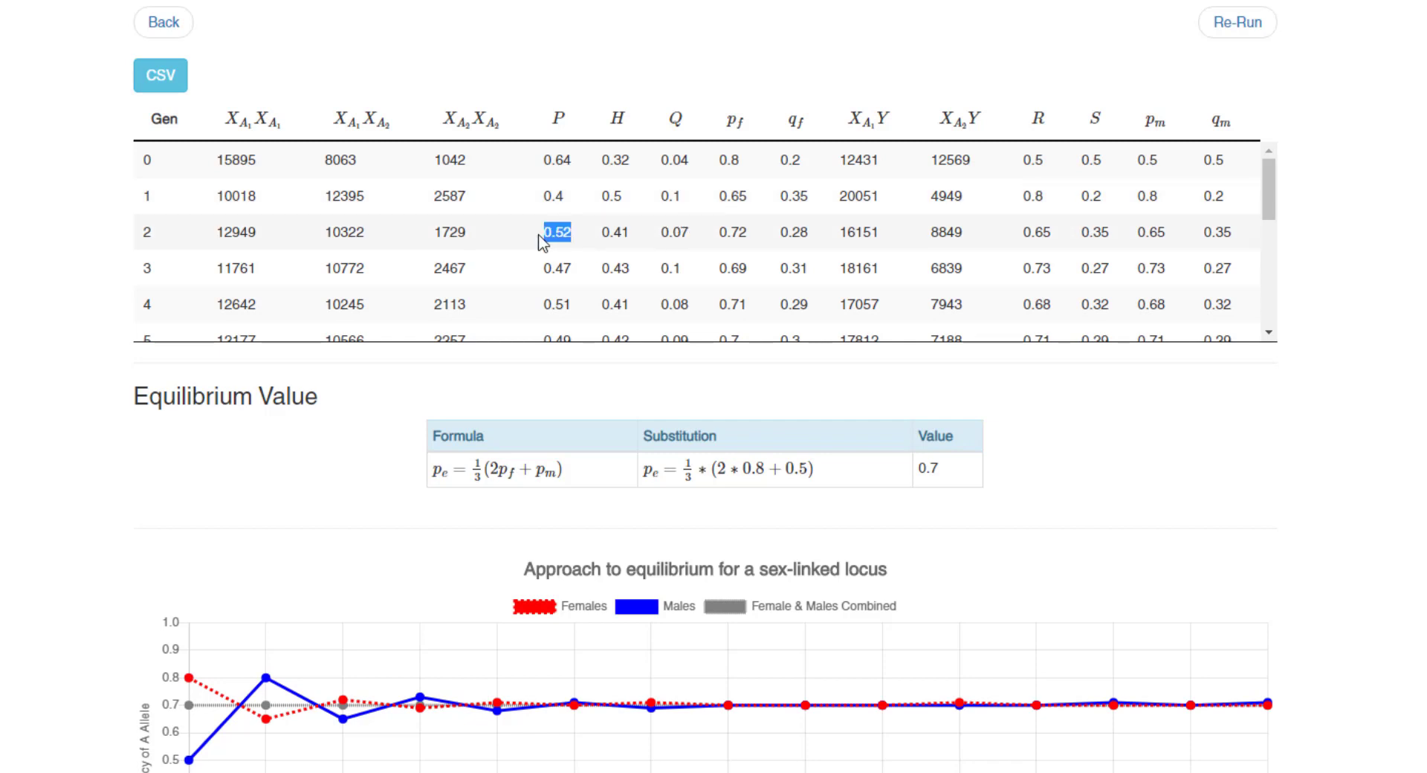
pyautogui.click(542, 242)
# Step: Review the p_f formula and compare the female and male allele frequencies p_f and p_m in generations 1 and 2
pyautogui.moveTo(734, 125)
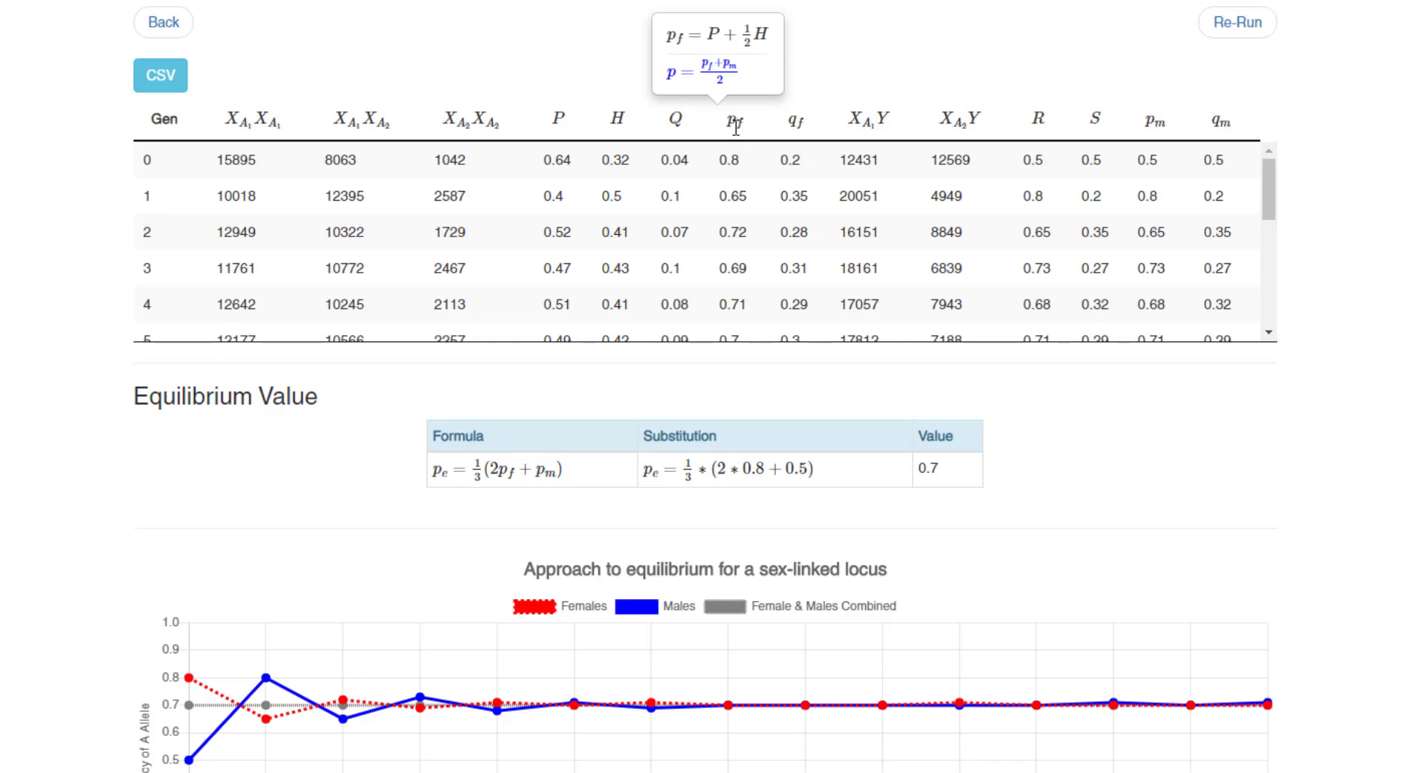
pyautogui.doubleClick(734, 196)
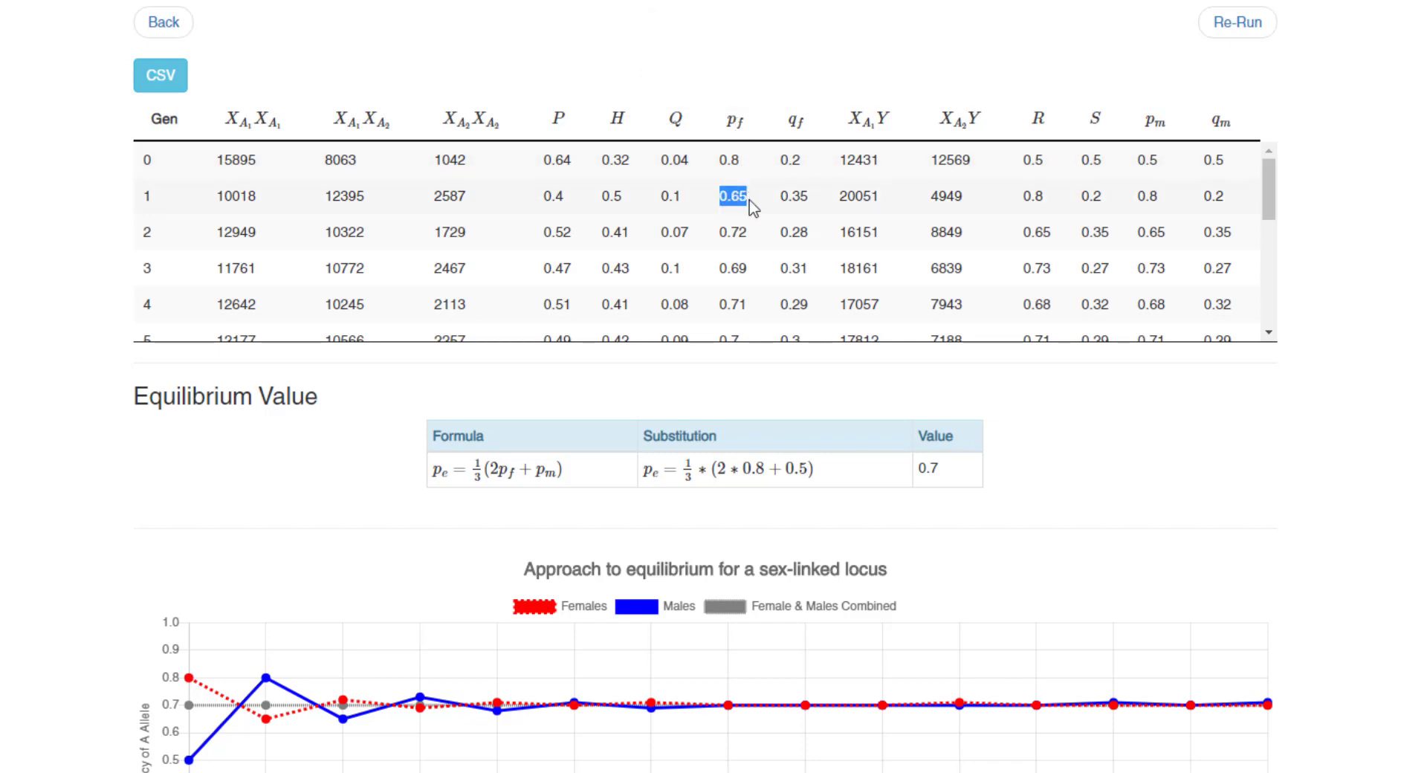
pyautogui.doubleClick(1146, 197)
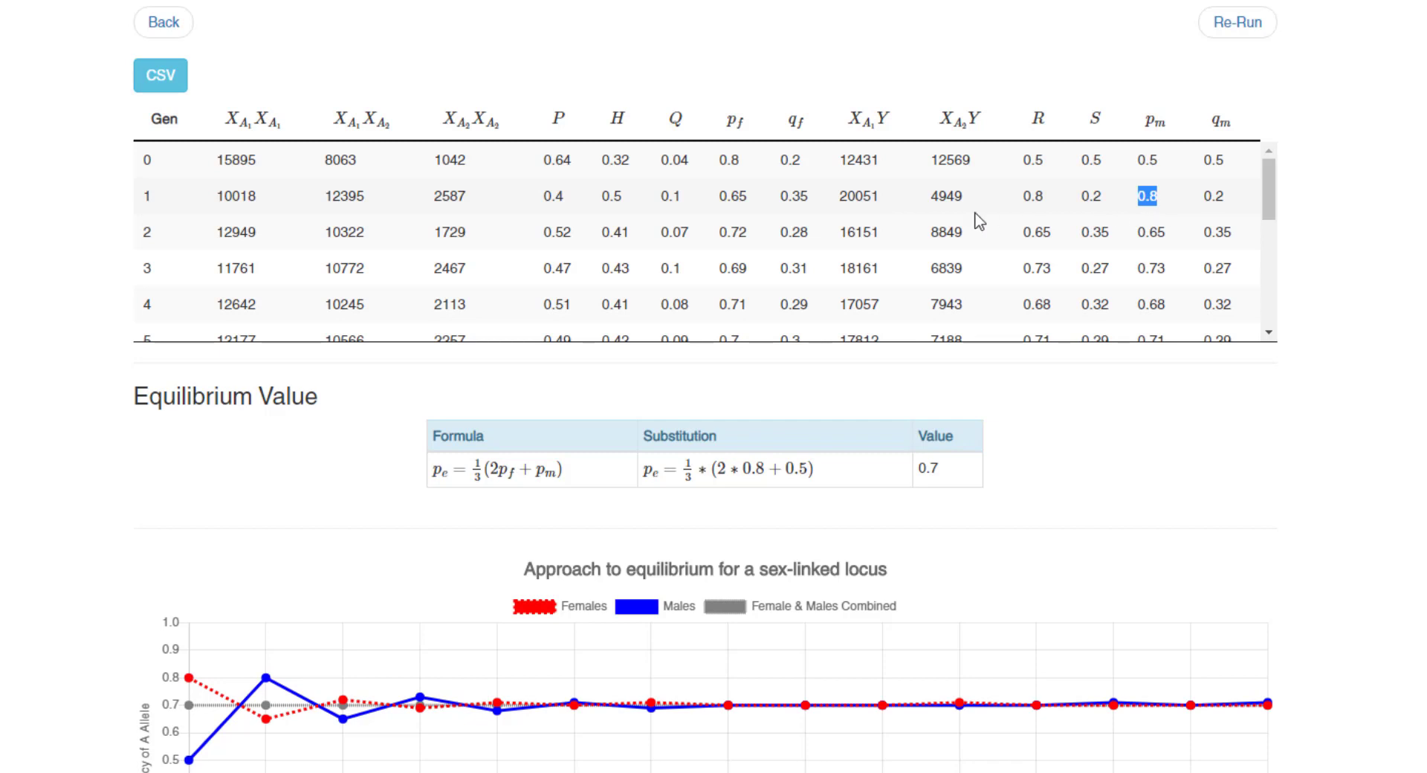
pyautogui.doubleClick(735, 232)
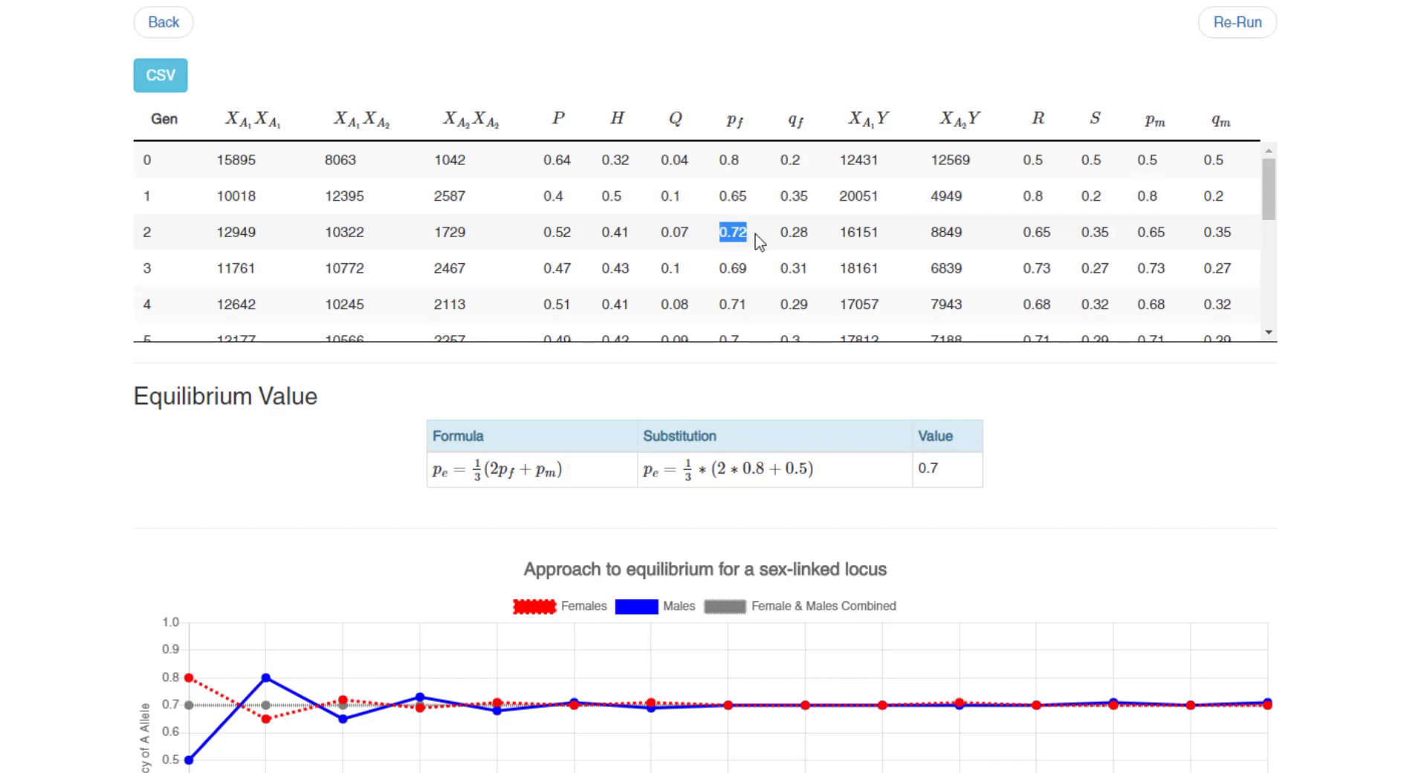
pyautogui.click(759, 241)
pyautogui.doubleClick(1142, 233)
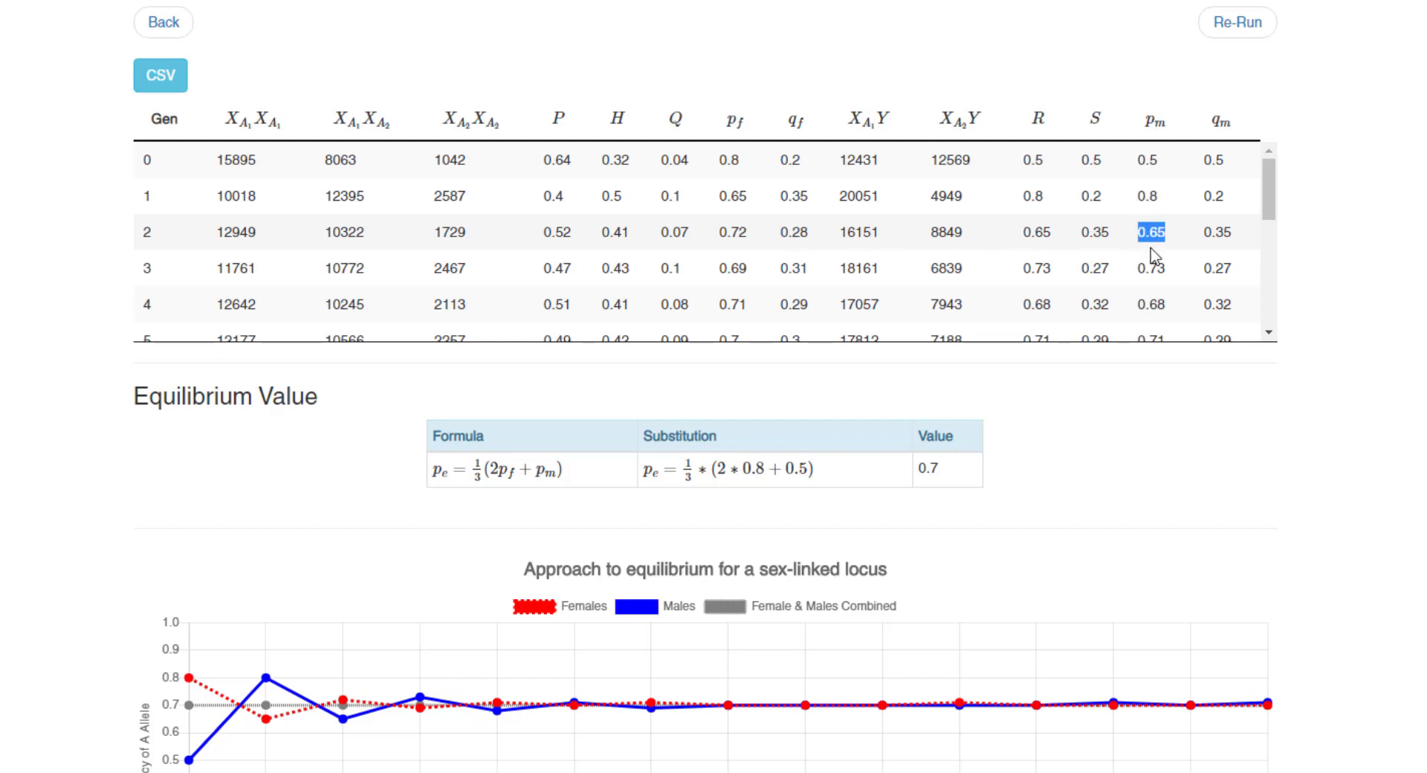
pyautogui.doubleClick(736, 198)
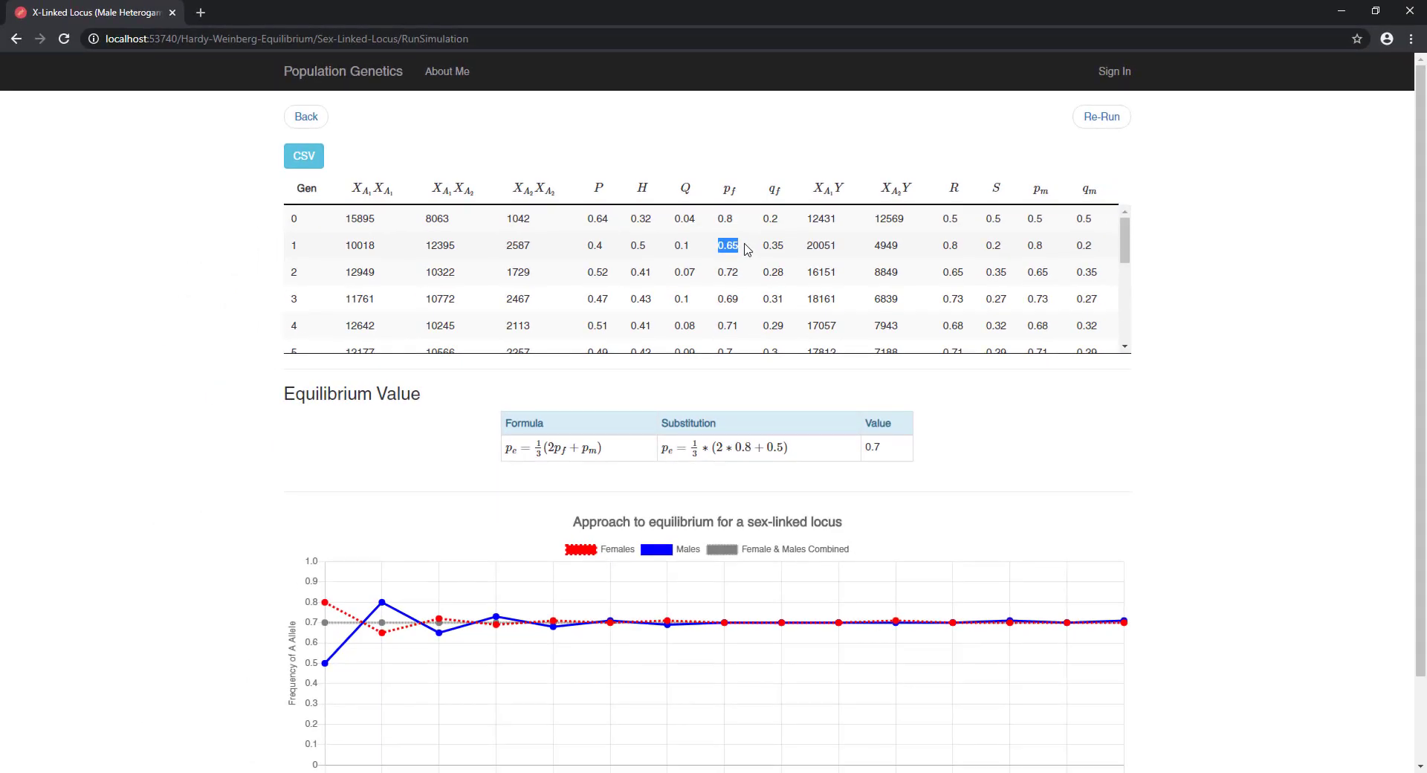
pyautogui.click(747, 249)
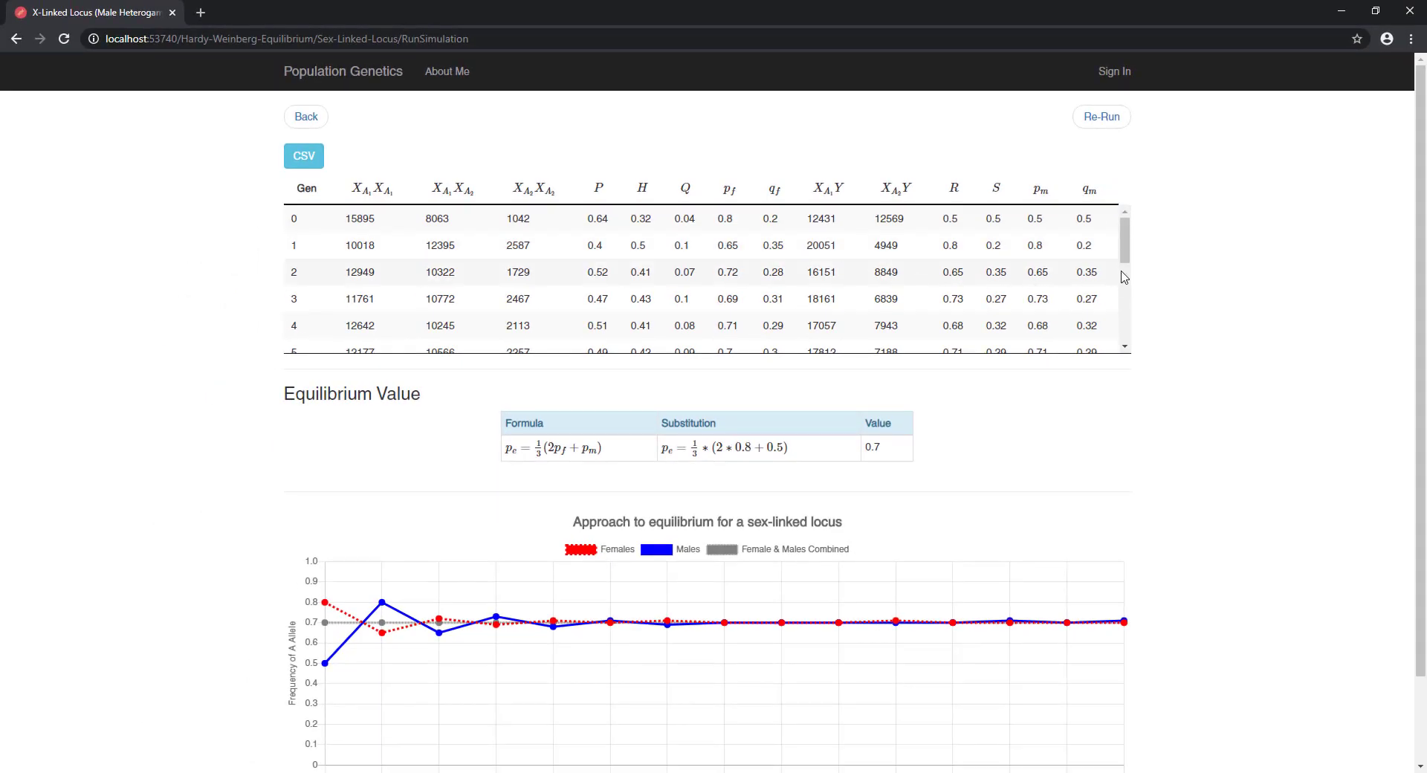
# Step: Examine the remaining generations through generation 14, the equilibrium value formula and the approach-to-equilibrium chart
pyautogui.scroll(-2, 1126, 275)
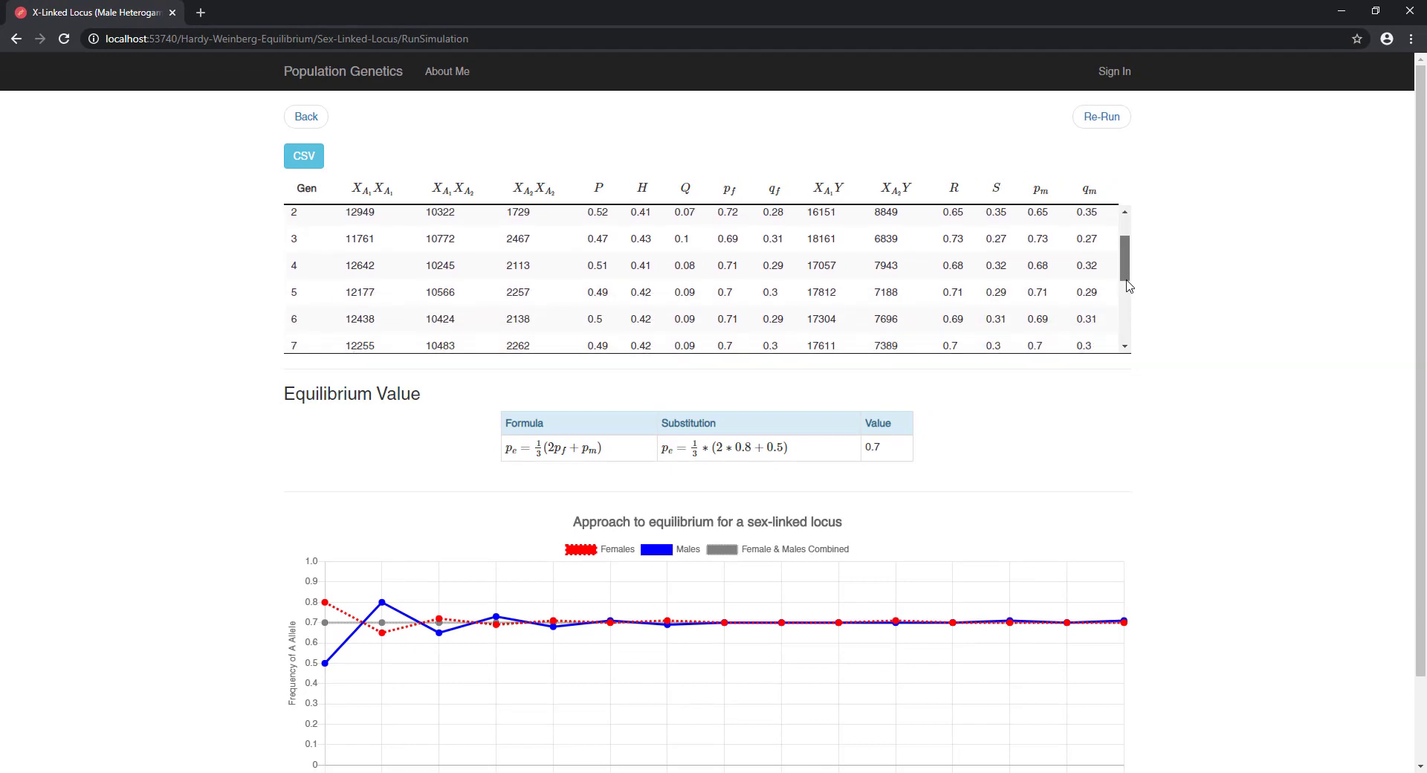
pyautogui.moveTo(1127, 282); pyautogui.dragTo(1124, 303)
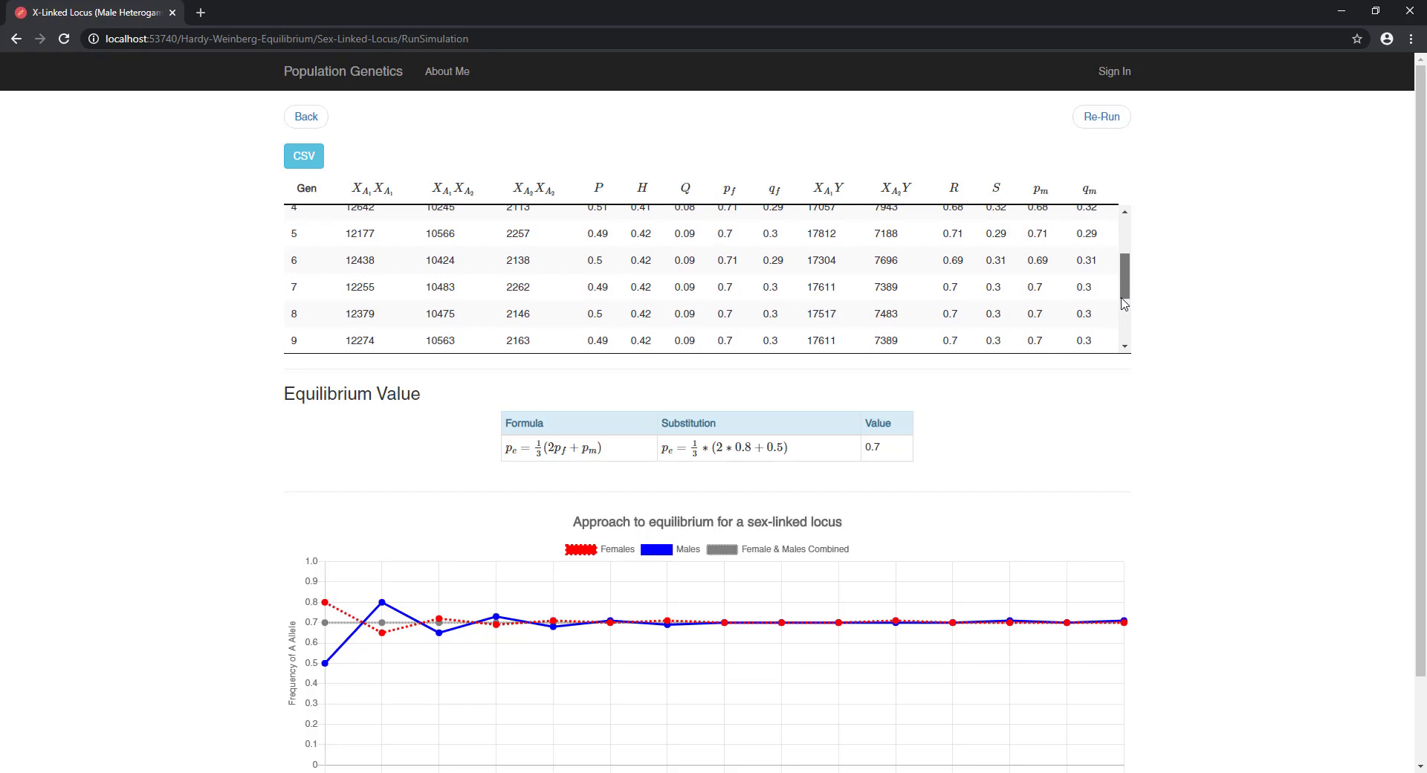
pyautogui.moveTo(1124, 303); pyautogui.dragTo(1120, 353)
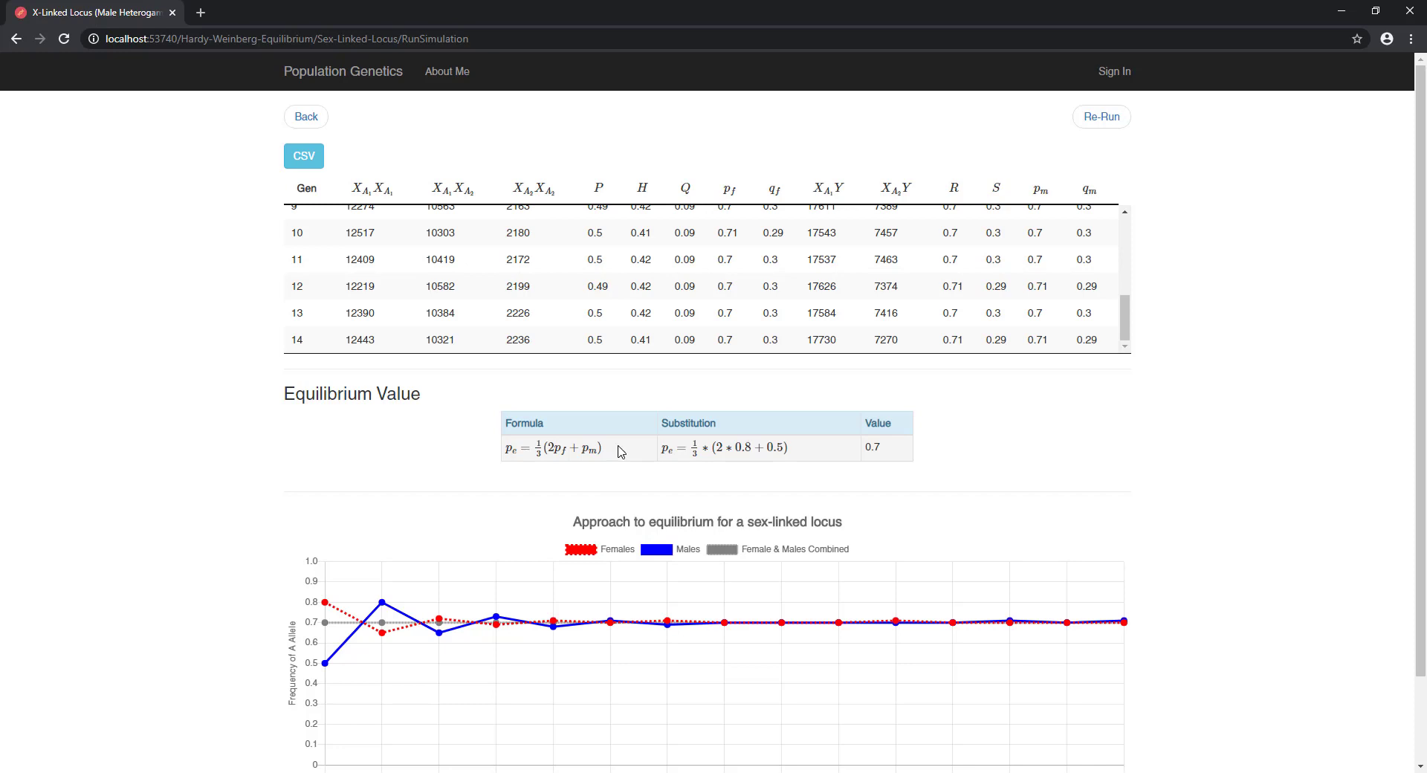
pyautogui.scroll(-2, 619, 468)
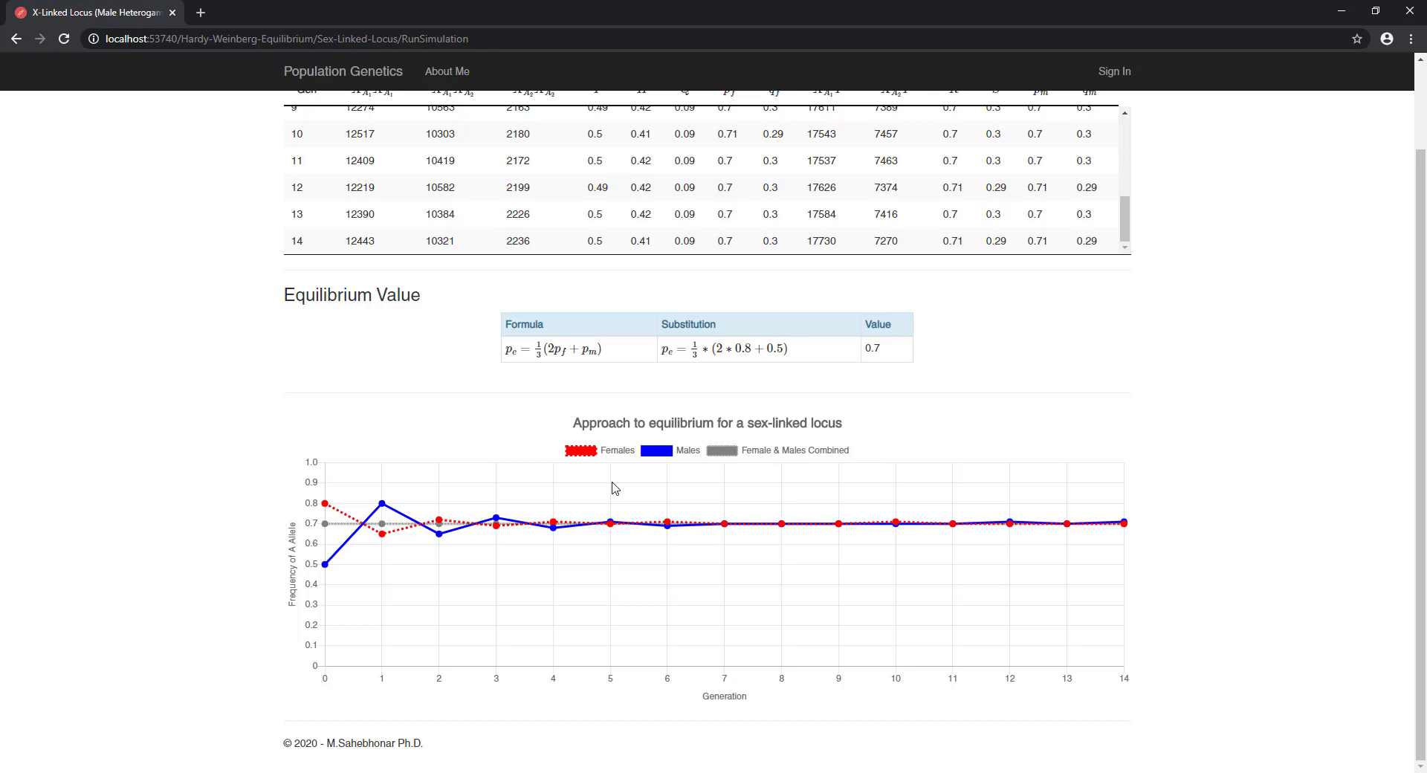
# Step: Rerun the simulation with 15 generations, population size 50000 and a female A1 frequency of 0.5, and review the results through generation 14
pyautogui.scroll(2, 520, 386)
pyautogui.click(306, 123)
pyautogui.write('15')
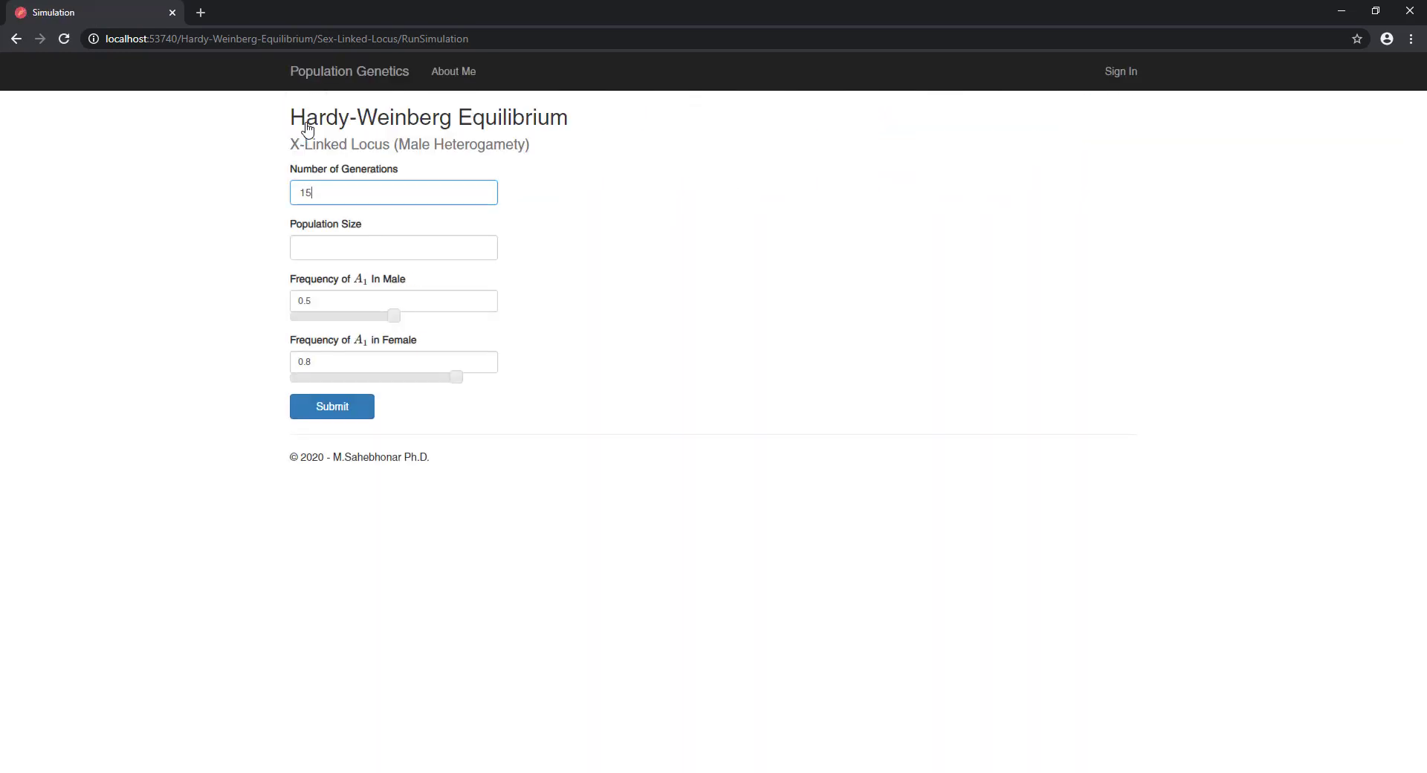
pyautogui.press('Tab')
pyautogui.write('50000')
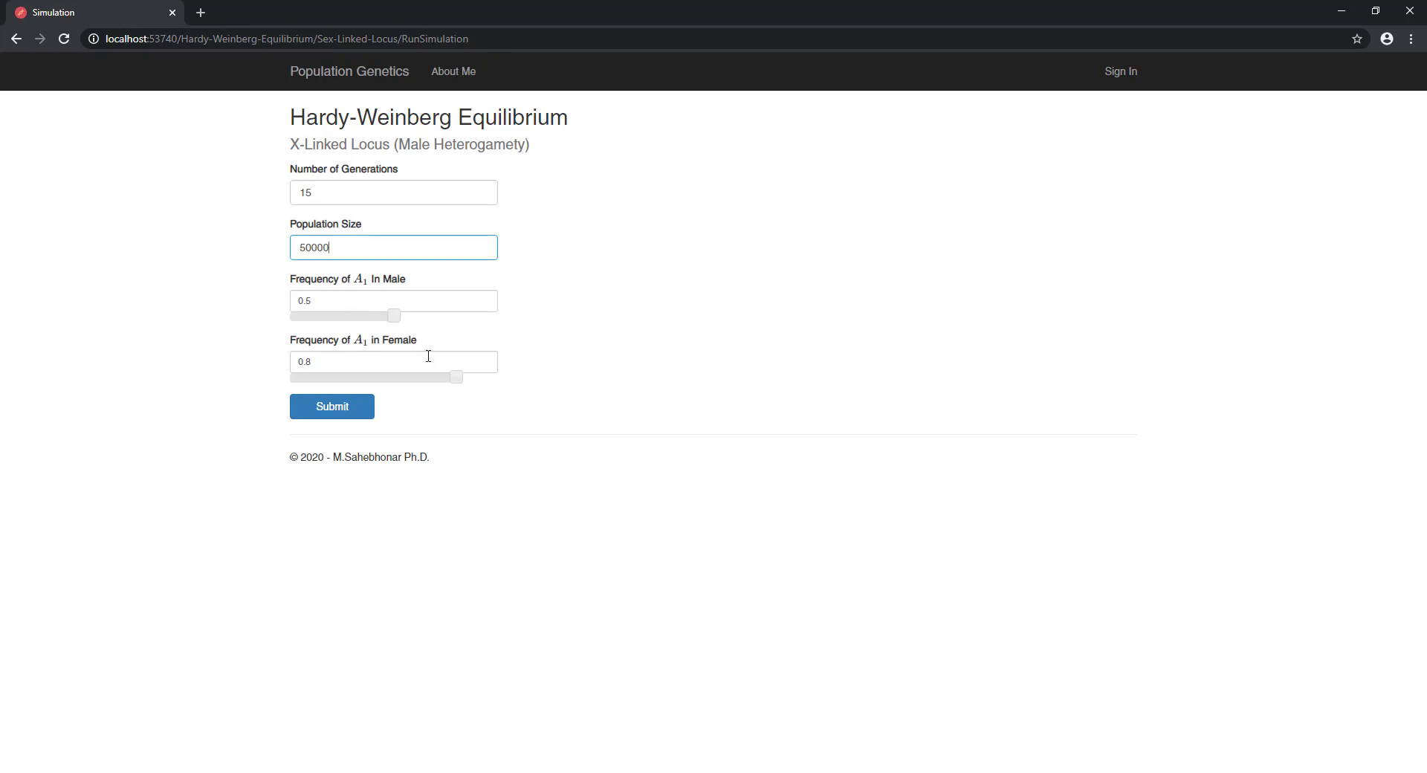
pyautogui.moveTo(453, 378); pyautogui.dragTo(395, 379)
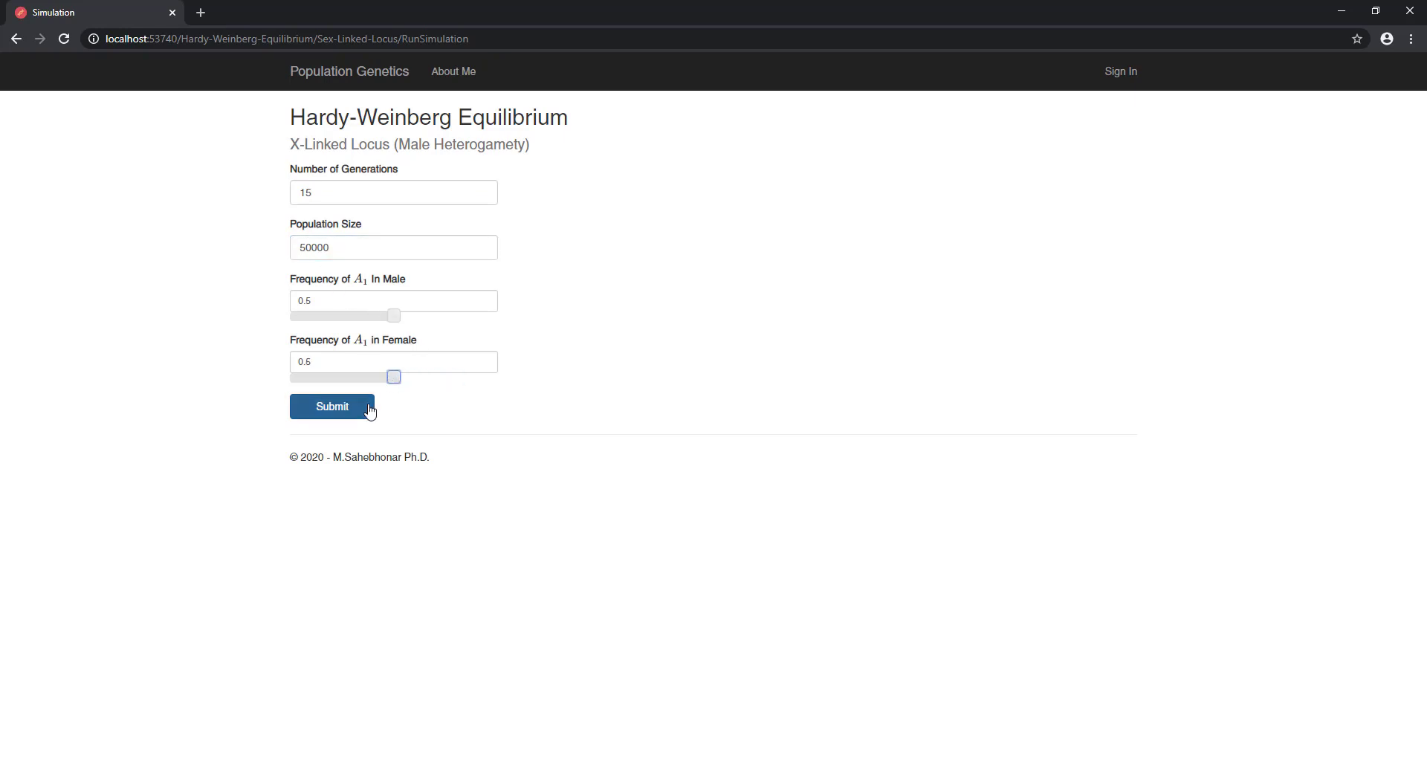
pyautogui.click(369, 410)
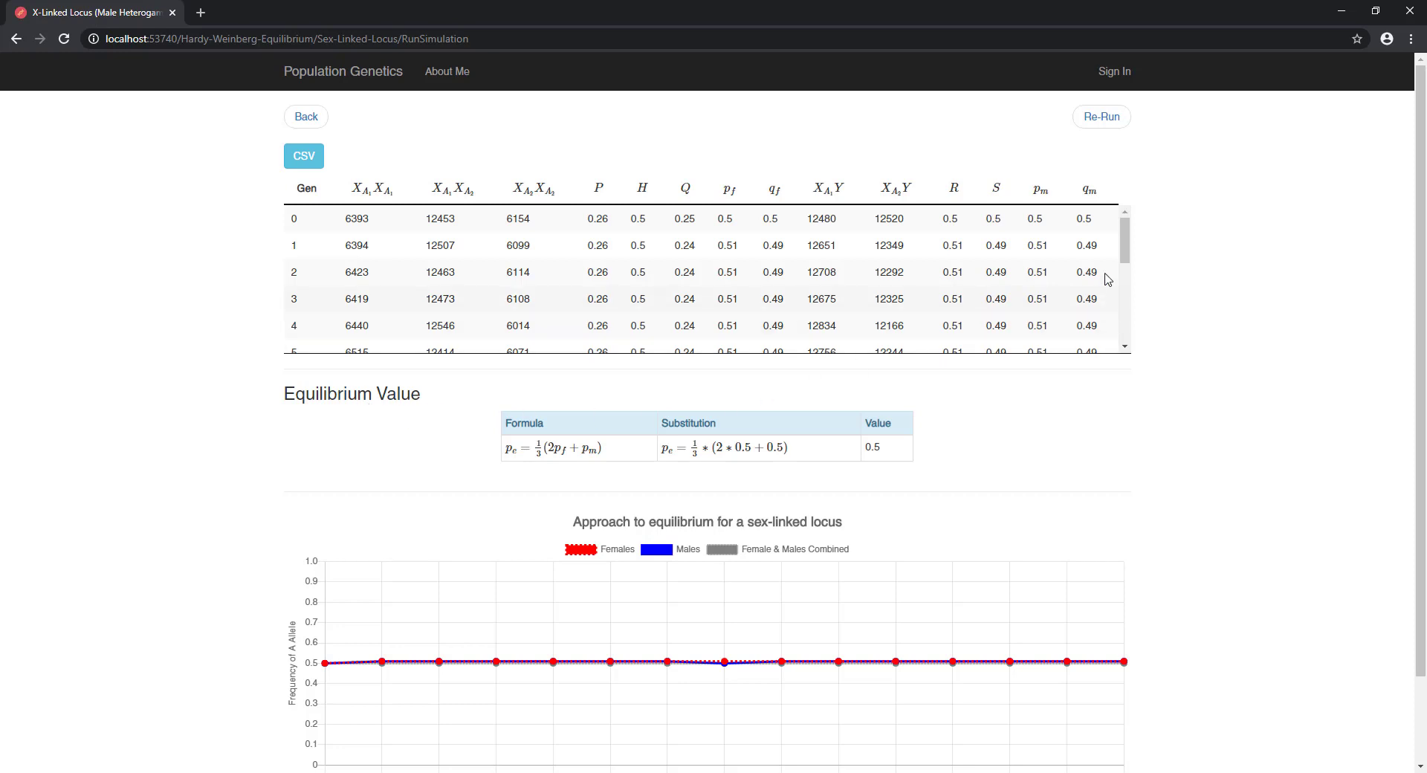
pyautogui.scroll(-1, 1126, 289)
pyautogui.scroll(-2, 1126, 292)
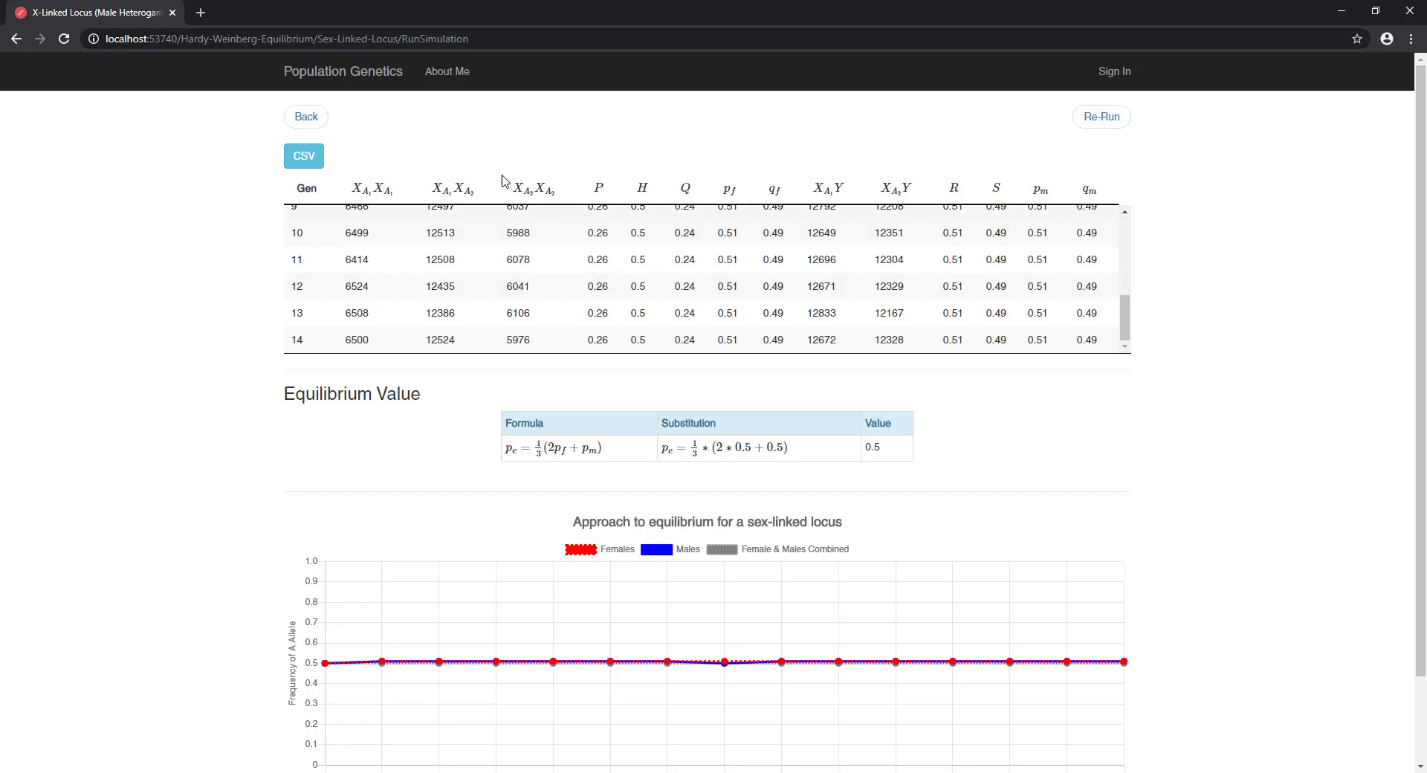
# Step: Rerun the simulation with 15 generations, population size 50000, male A1 frequency 0 and female A1 frequency 1, and view the results
pyautogui.click(319, 122)
pyautogui.write('15')
pyautogui.press('Tab')
pyautogui.write('50000')
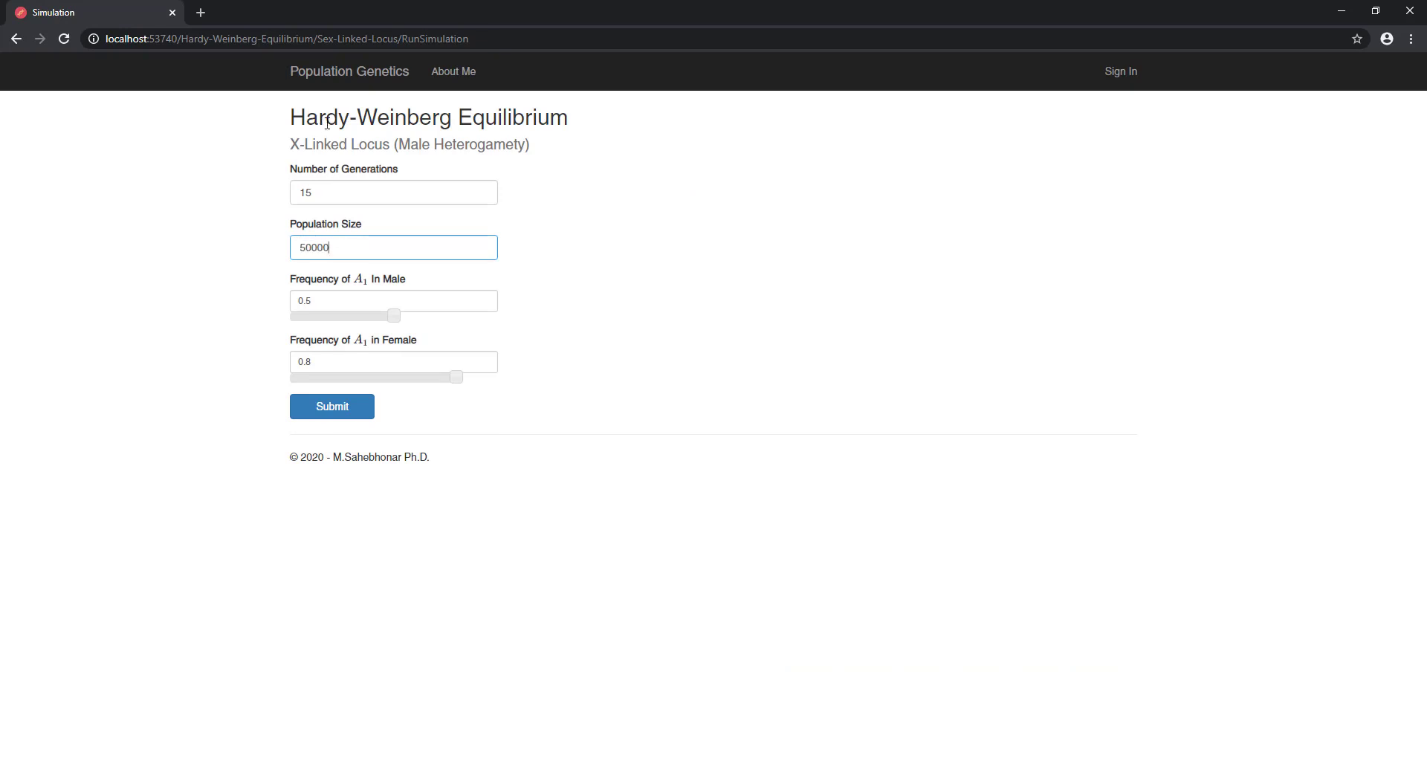
pyautogui.moveTo(394, 316); pyautogui.dragTo(293, 322)
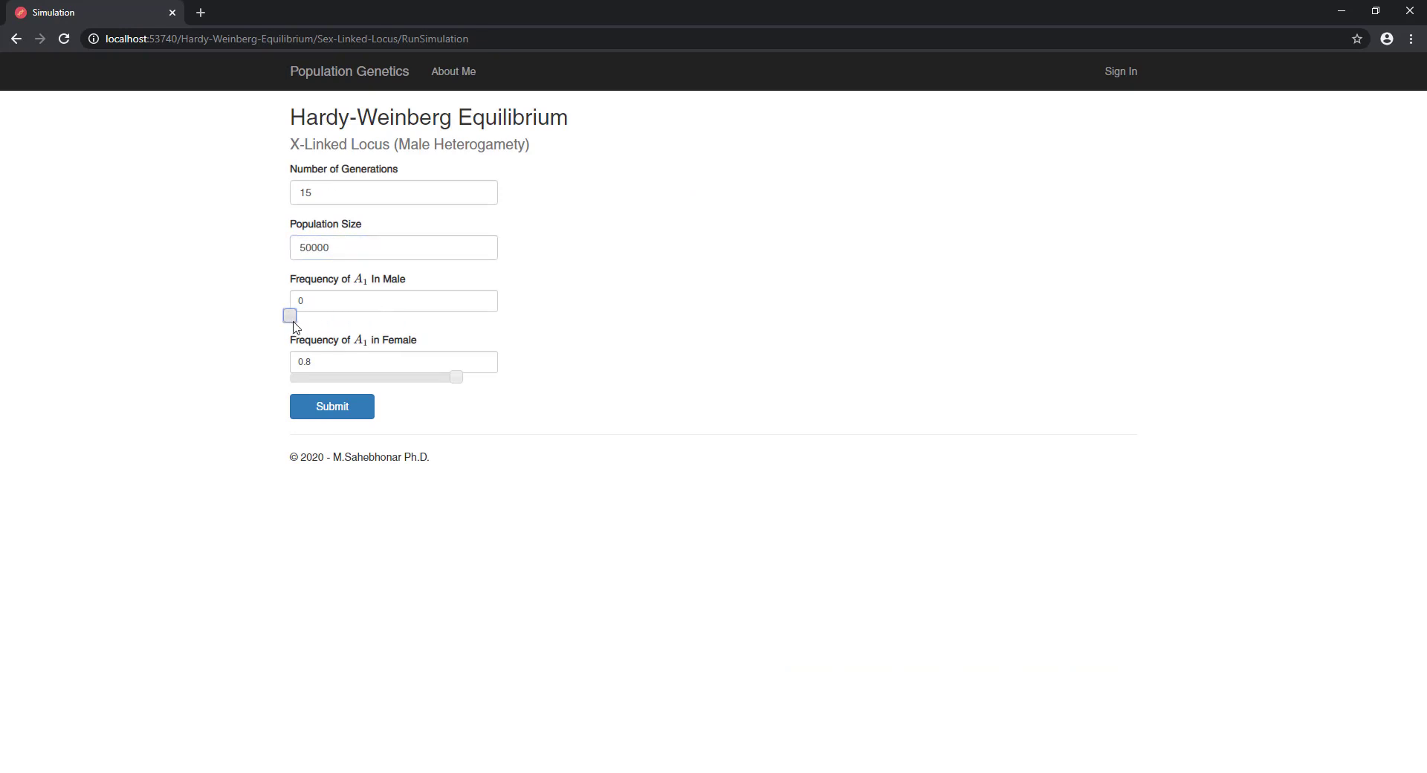
pyautogui.moveTo(455, 378); pyautogui.dragTo(497, 380)
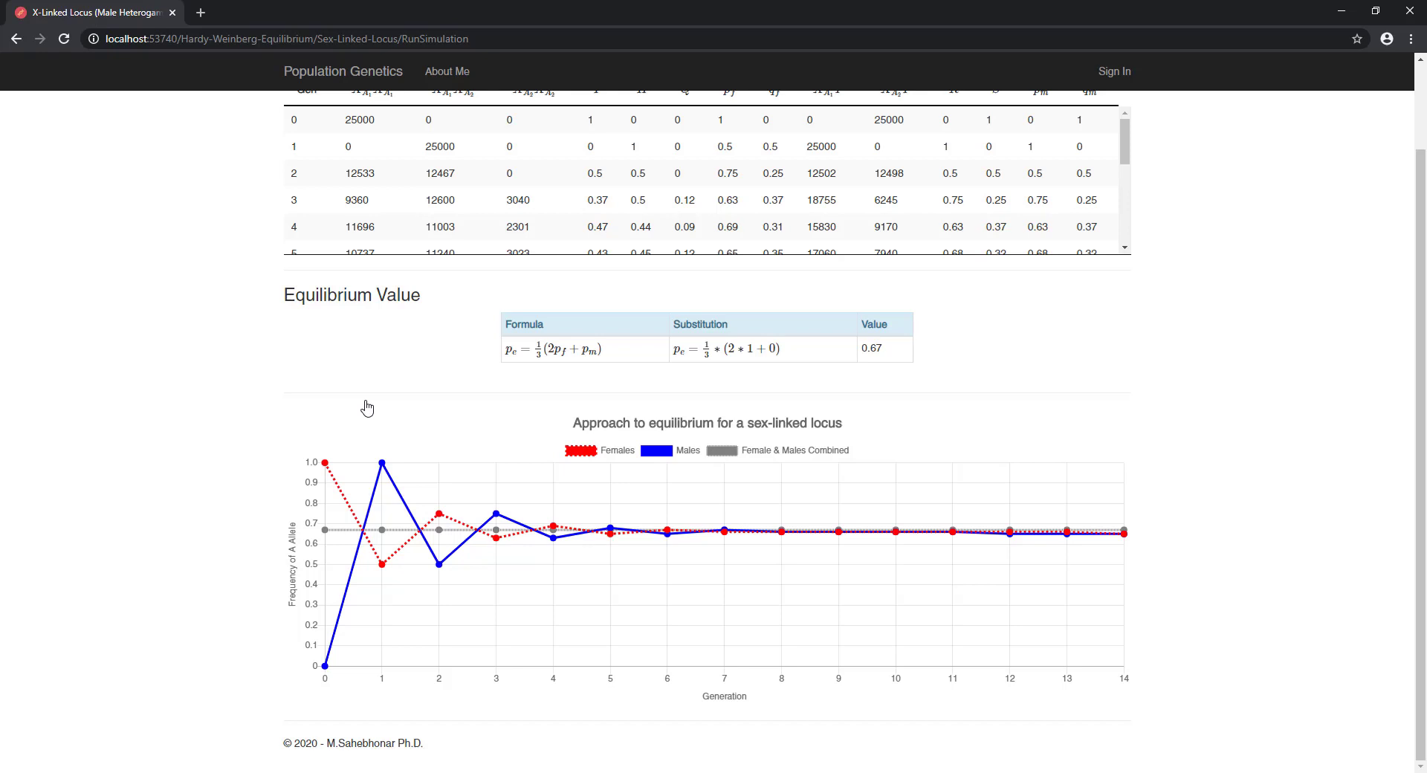
pyautogui.scroll(2, 368, 408)
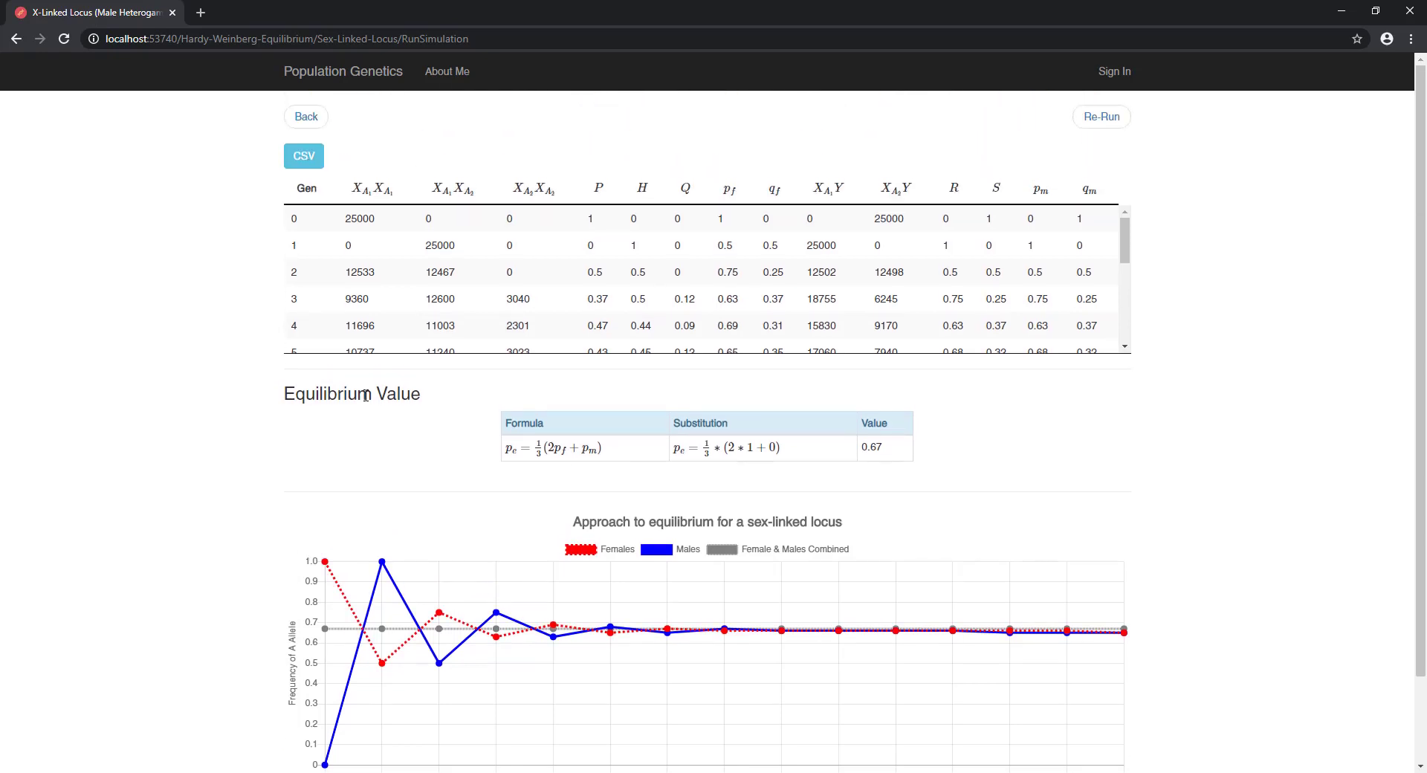